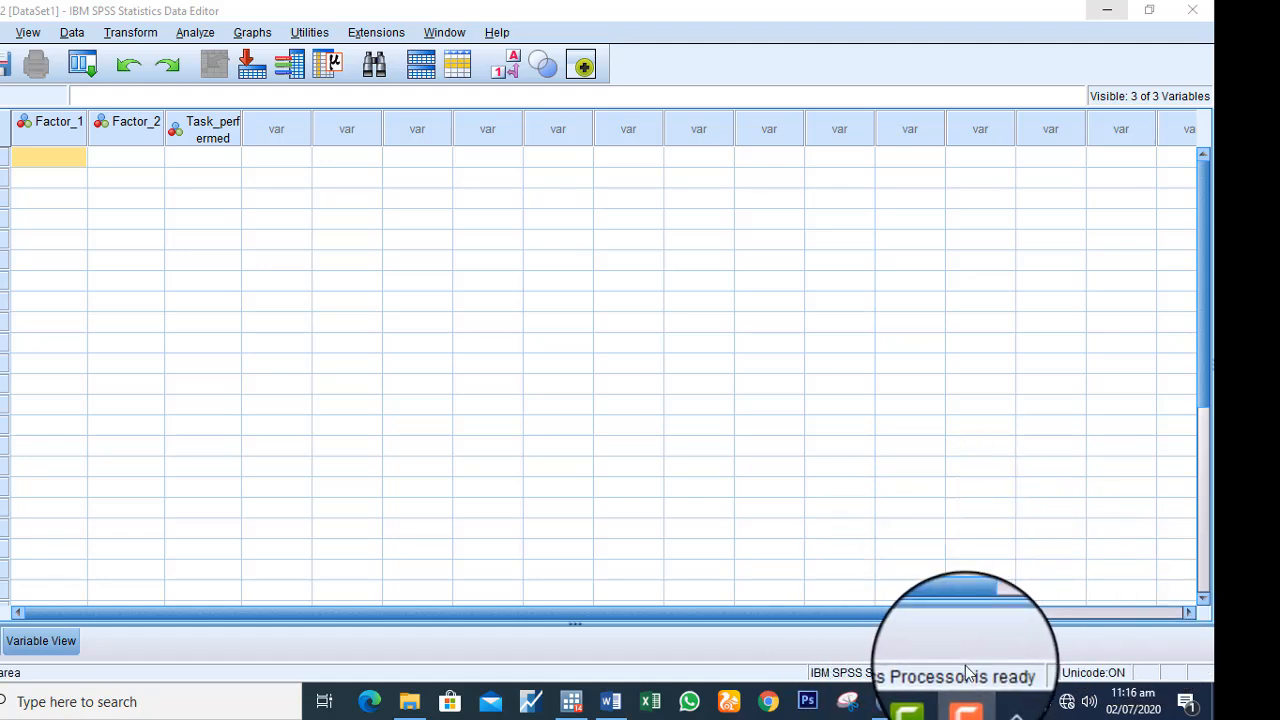
Switch to the ANOVA Word document, review the Two-way ANOVA example table, and return to the SPSS data editor
left_click(611, 701)
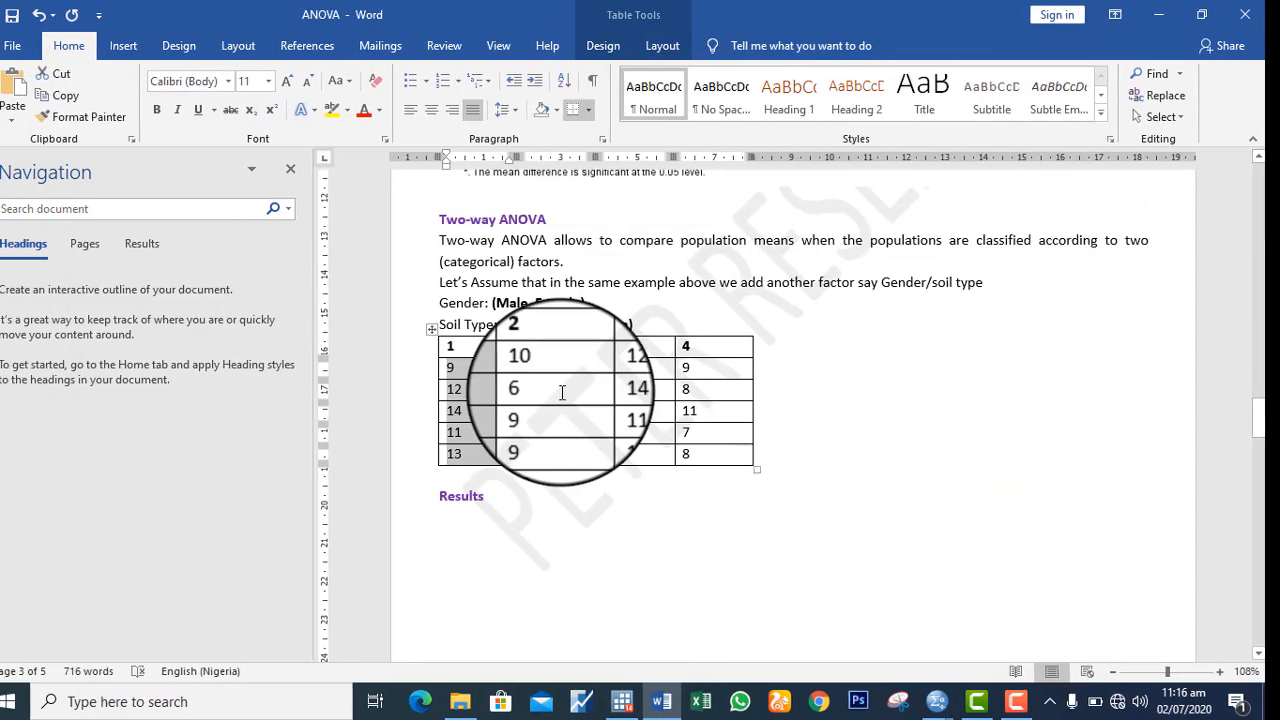
left_click(558, 368)
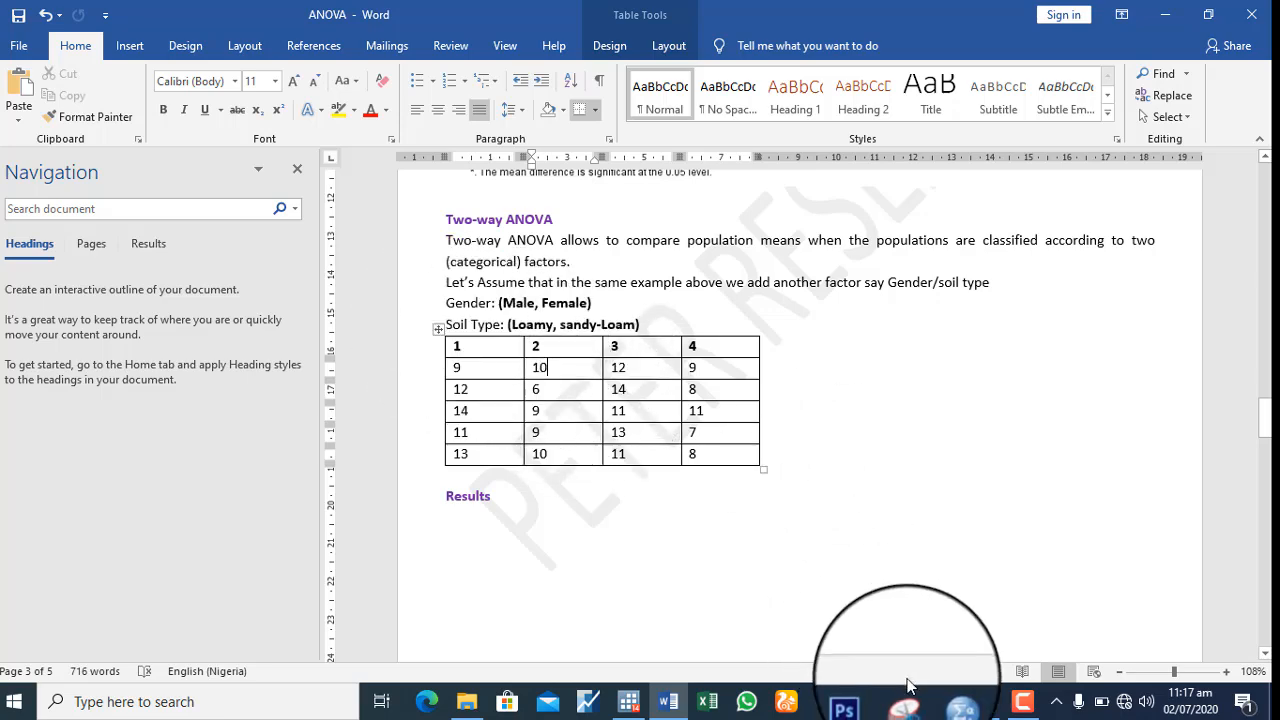
mouse_move(943, 701)
left_click(1014, 632)
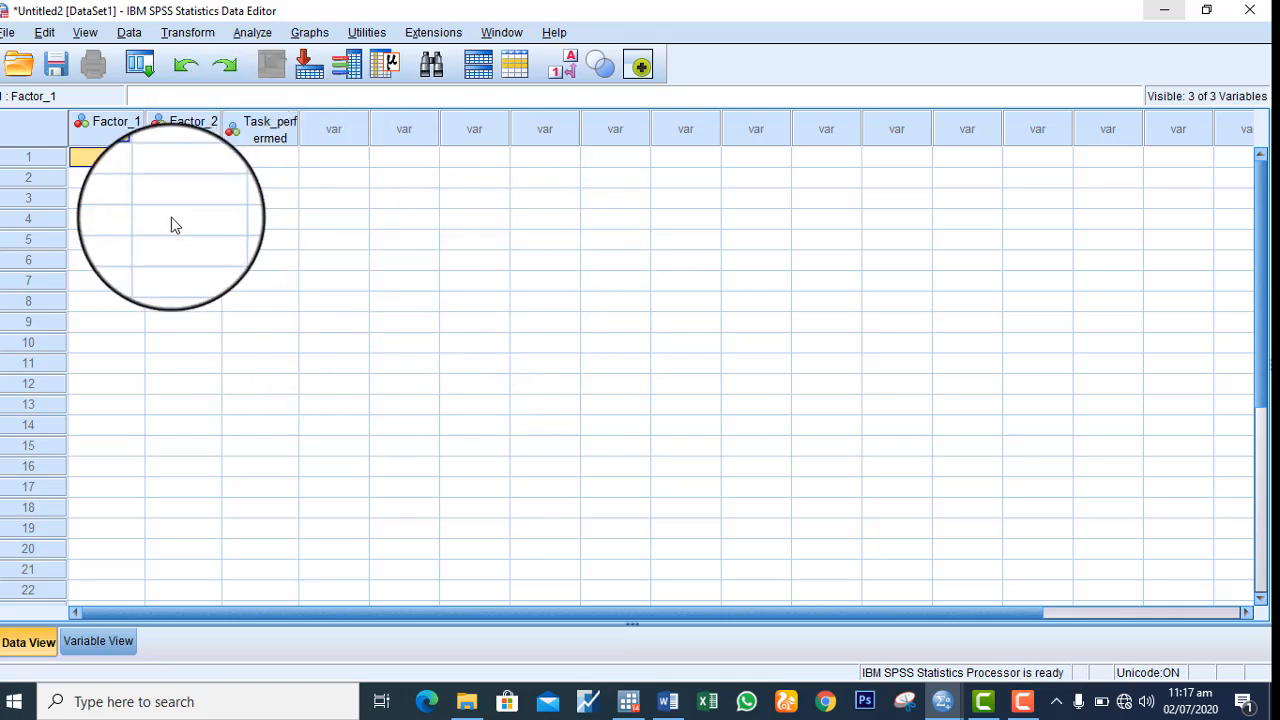
Label the third variable, Task_perfermed, as "Task Perfeemed" in the variable definitions
left_click(74, 640)
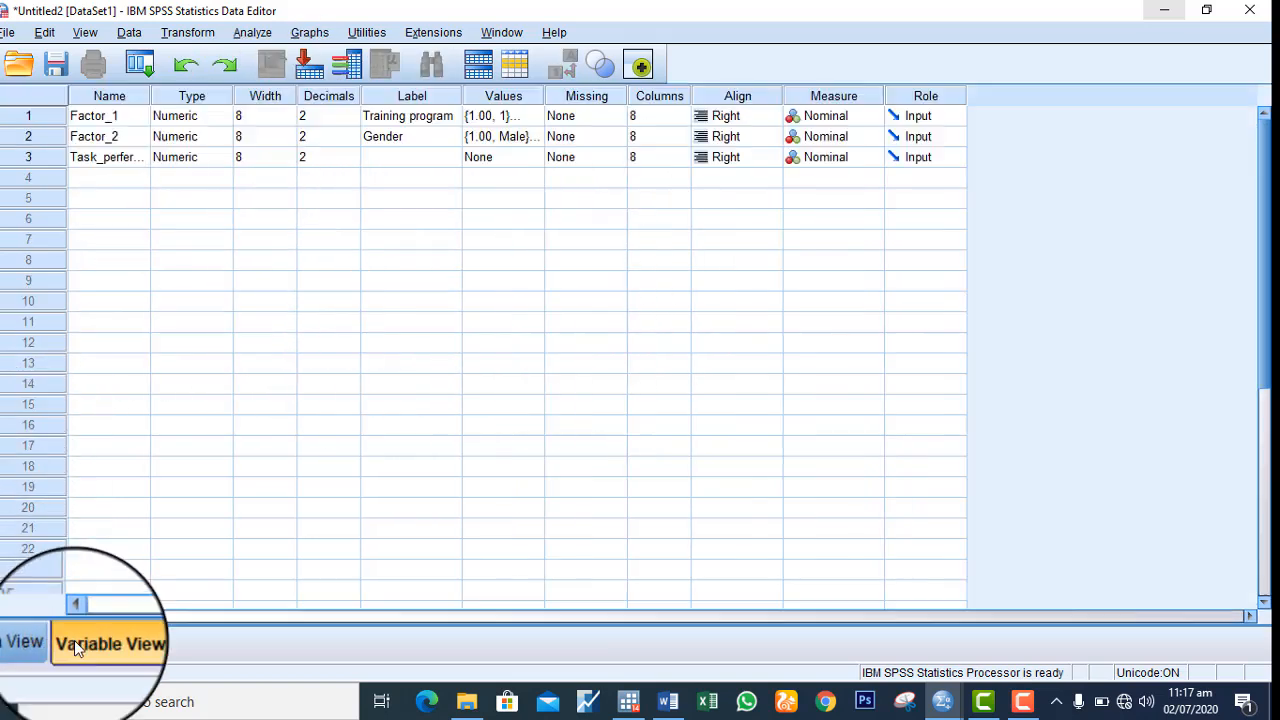
left_click(130, 145)
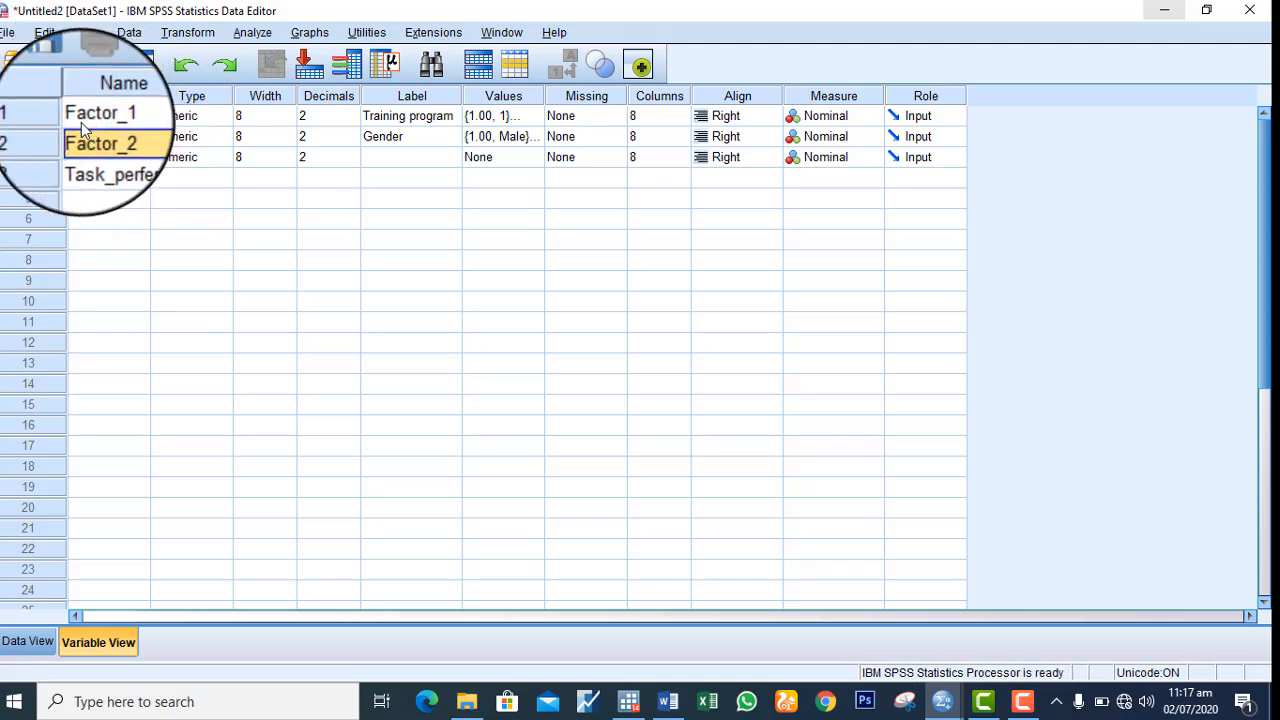
left_click(122, 162)
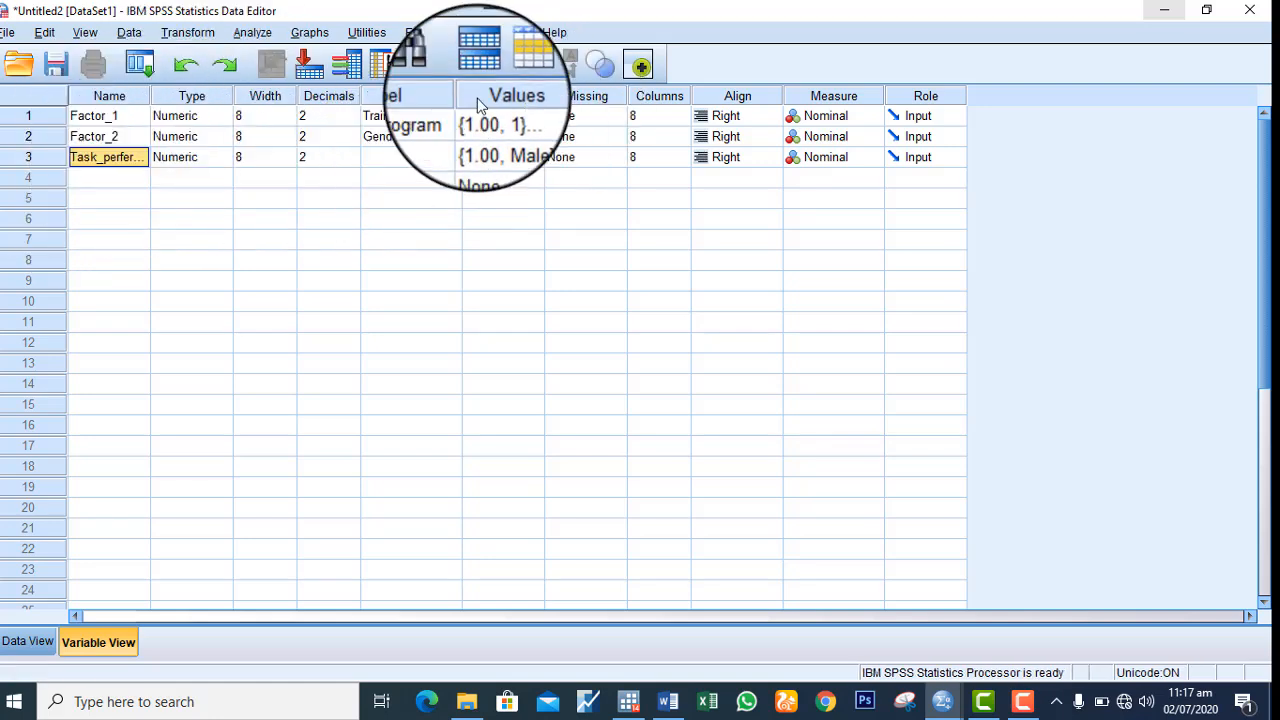
left_click(418, 160)
type("T")
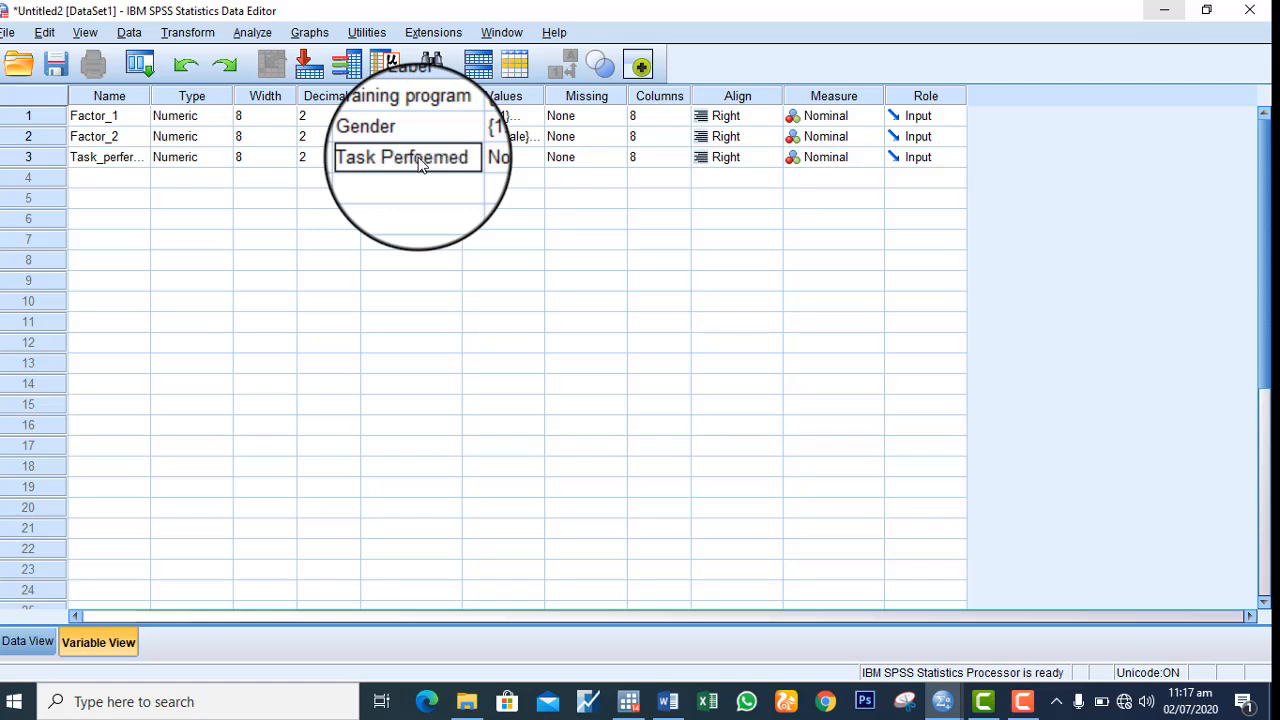
type("ask Perfeemed")
Review the value labels defined for Factor_1
left_click(533, 119)
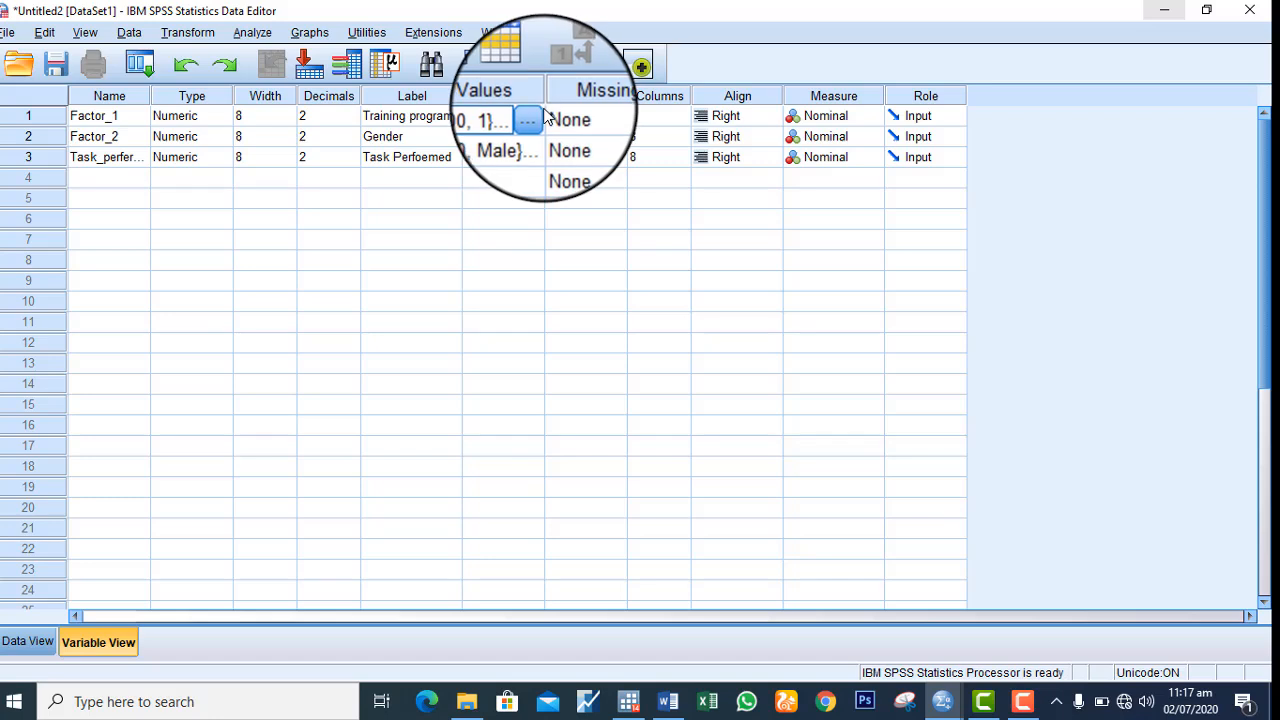
left_click(537, 117)
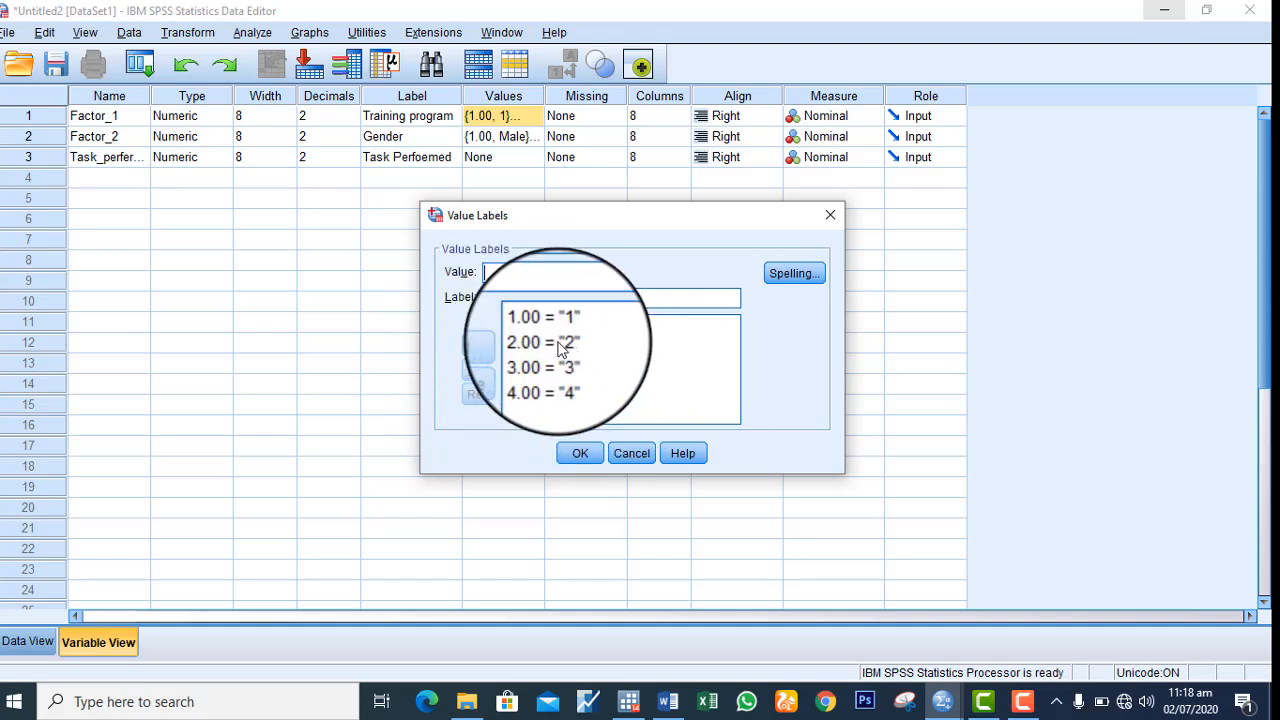
left_click(572, 454)
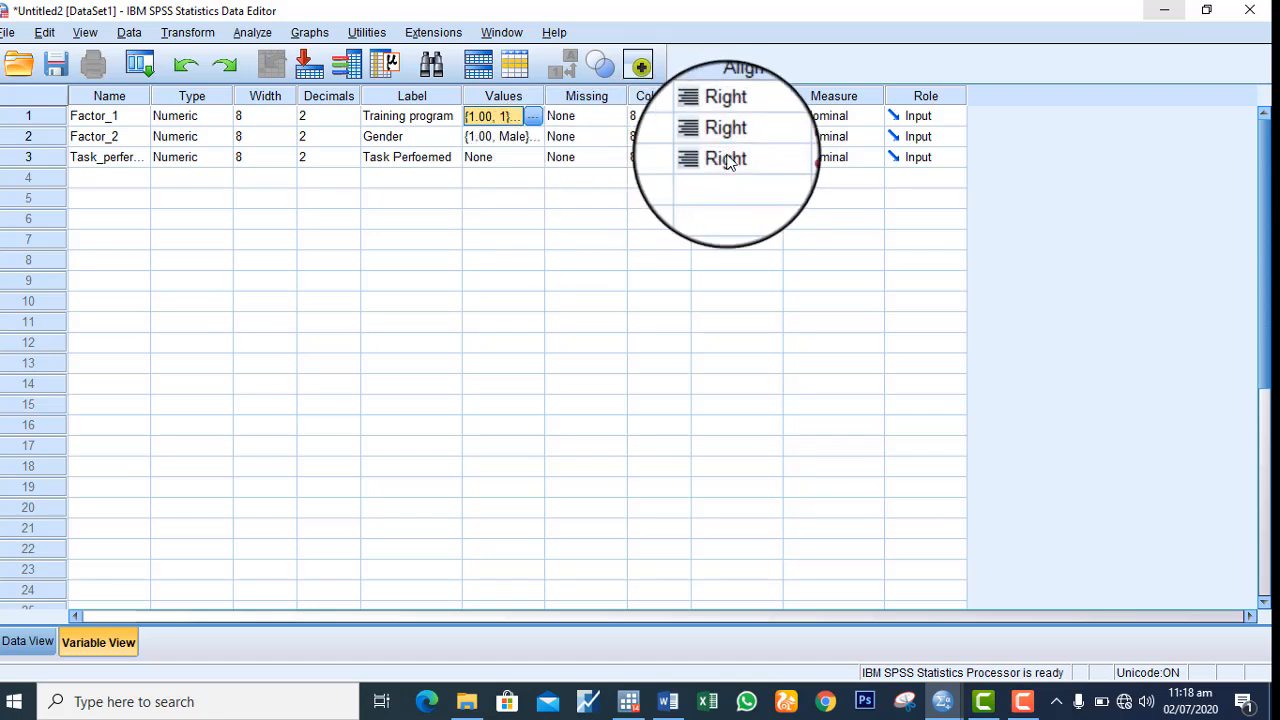
Set the measurement level of Task_perfermed to Scale
left_click(874, 158)
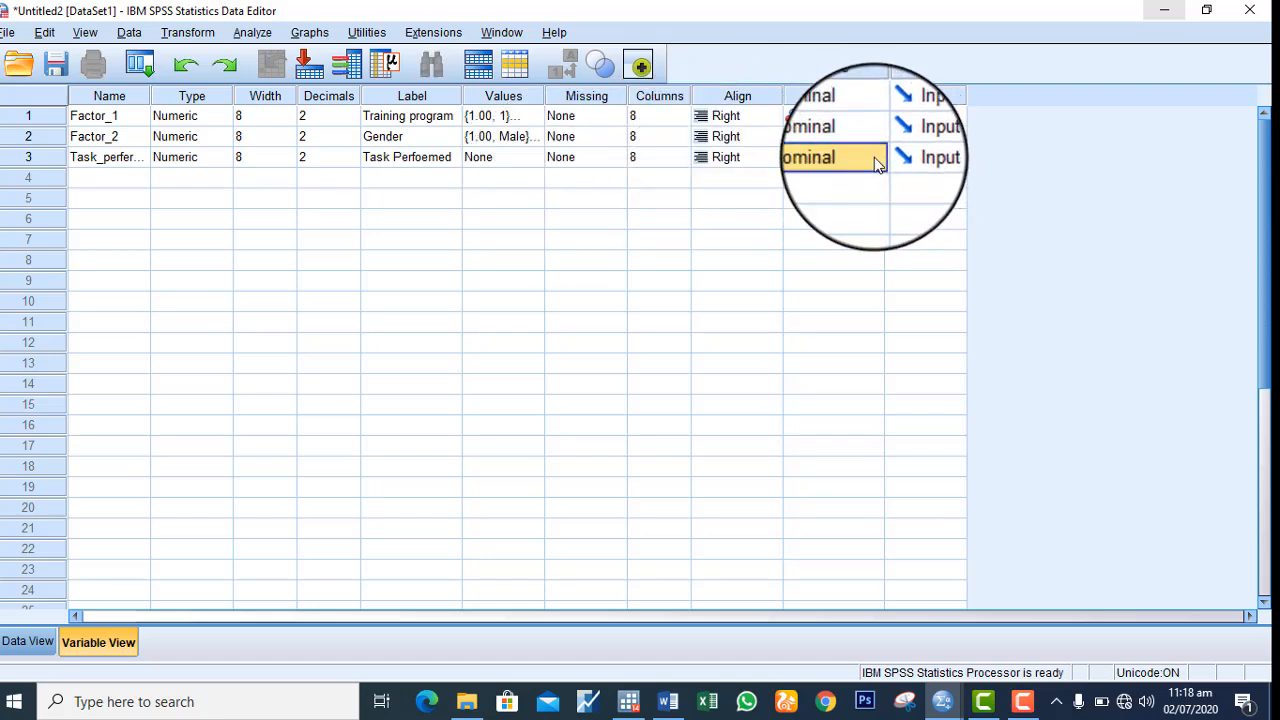
left_click(874, 157)
left_click(843, 179)
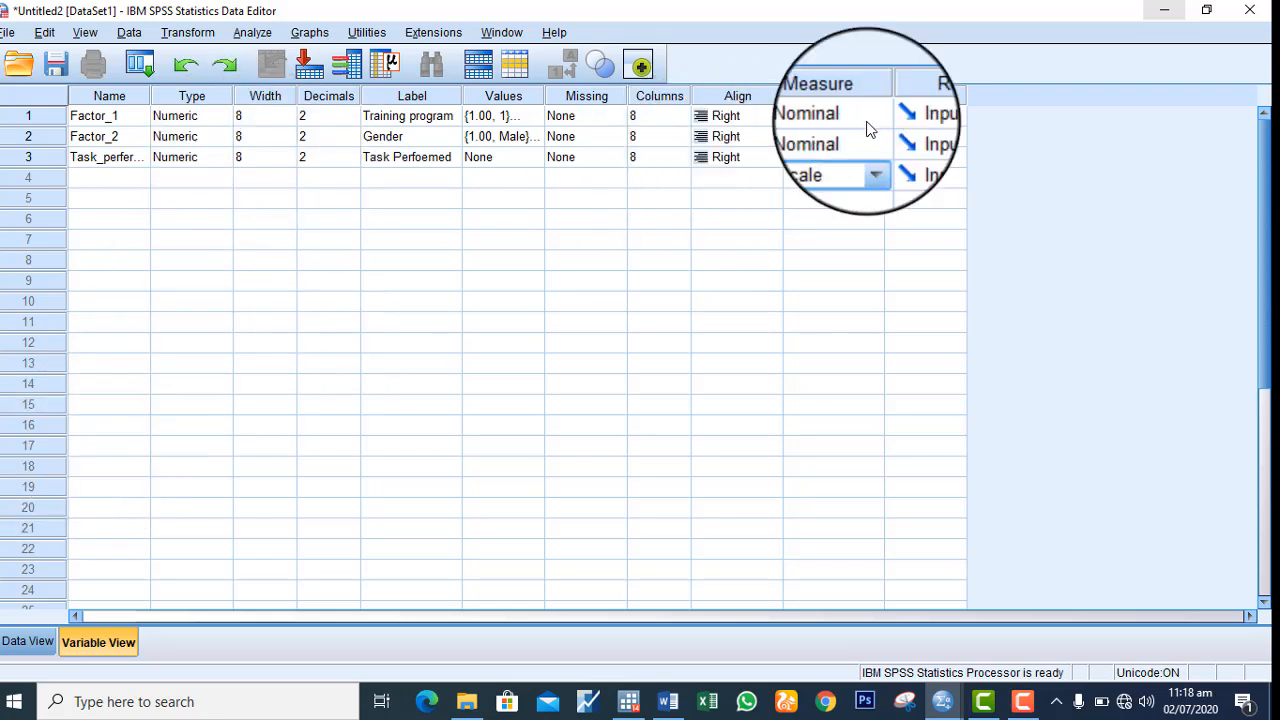
Enter 1 as the Factor_1 value for cases 1 to 5 in the data sheet
left_click(28, 642)
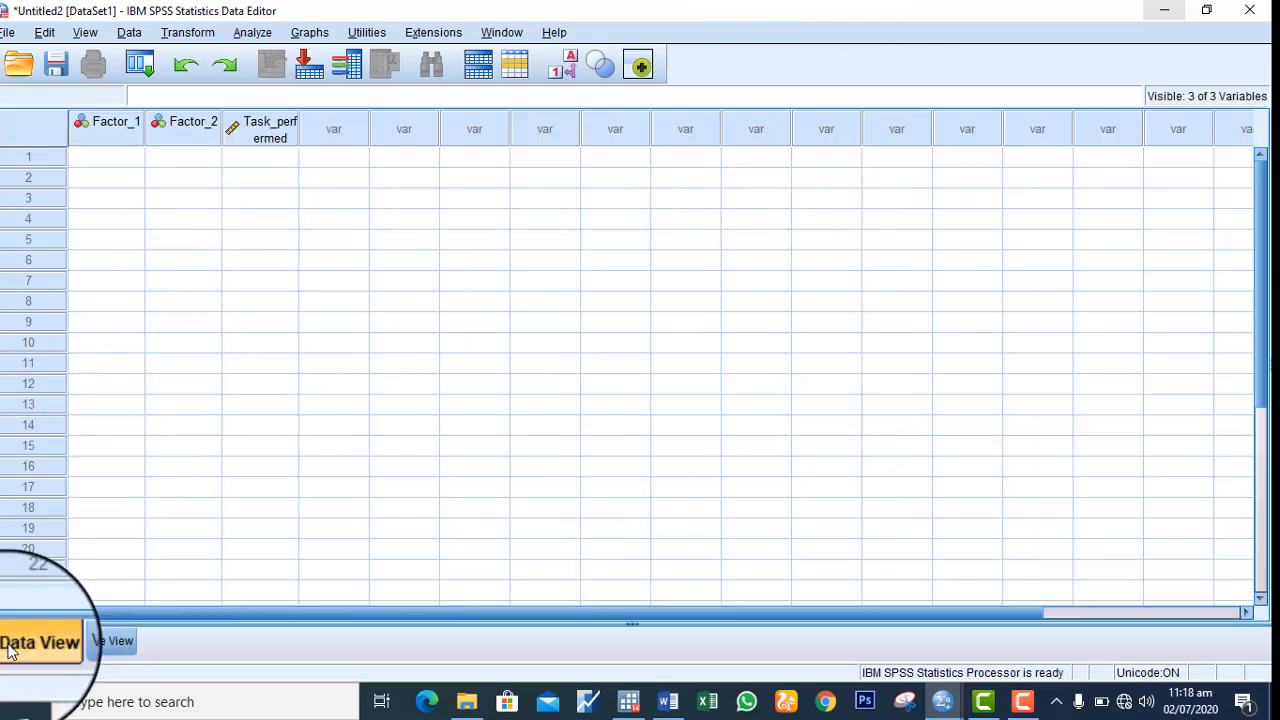
left_click(113, 157)
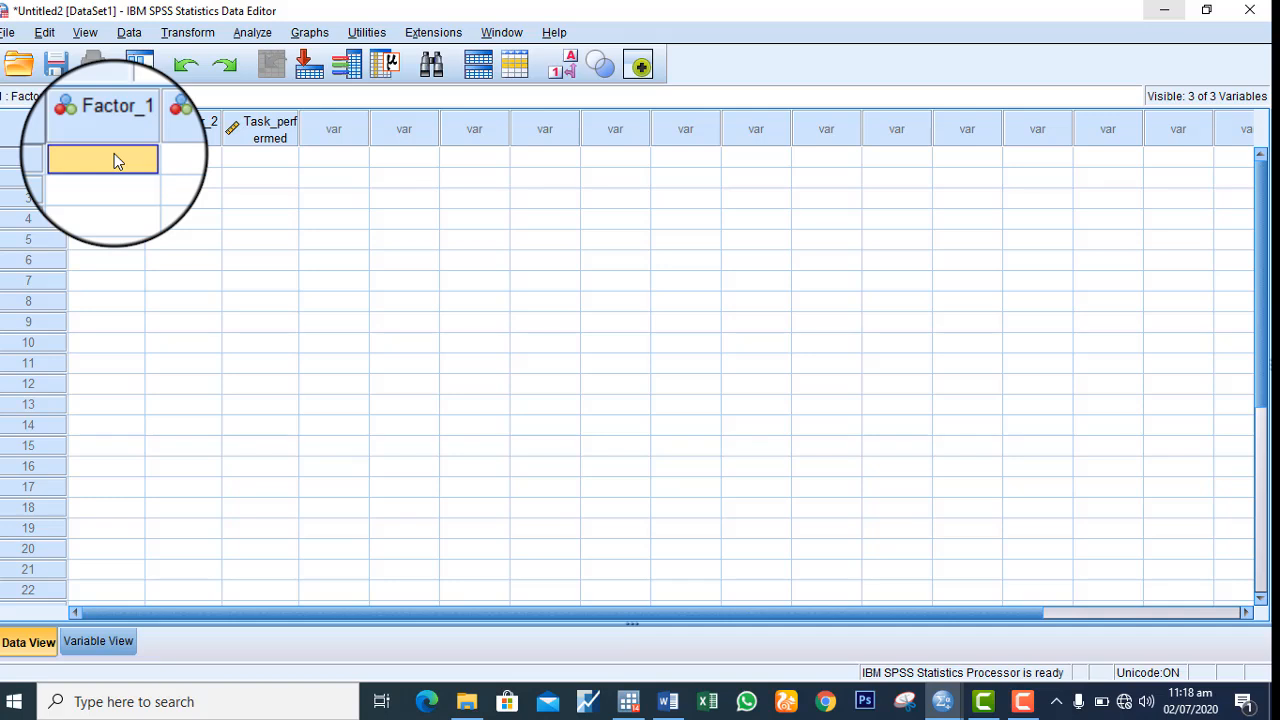
type("1")
key("Return")
type("1")
key("Return")
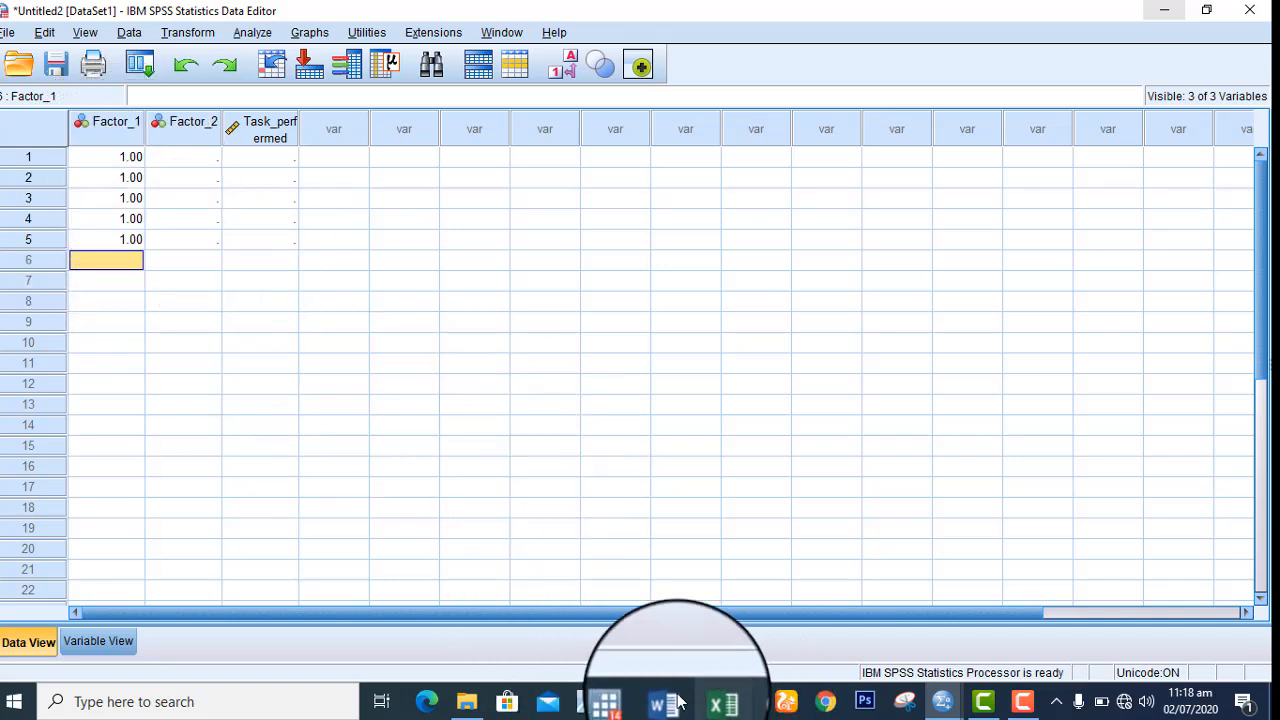
Copy the five group 1 scores from the Word table into Task_perfermed for cases 1 to 5 in SPSS
left_click(670, 623)
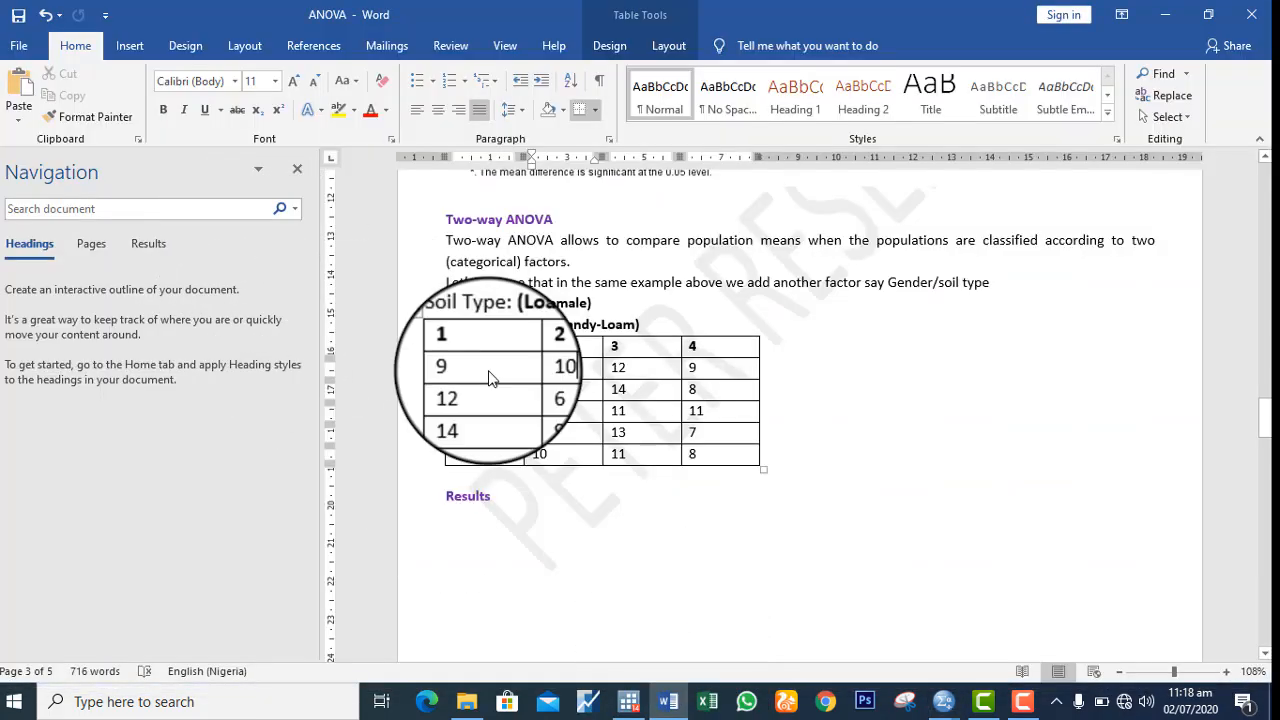
left_click_drag(490, 385, 503, 455)
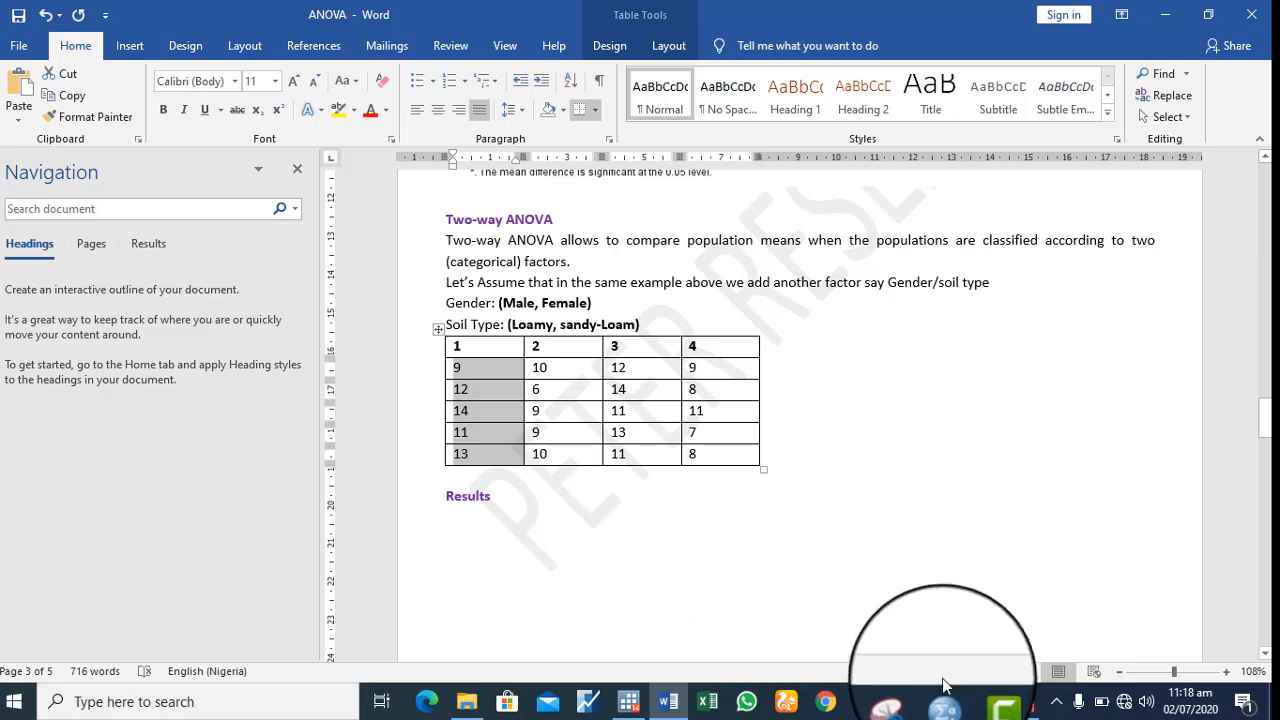
mouse_move(943, 700)
left_click(1014, 620)
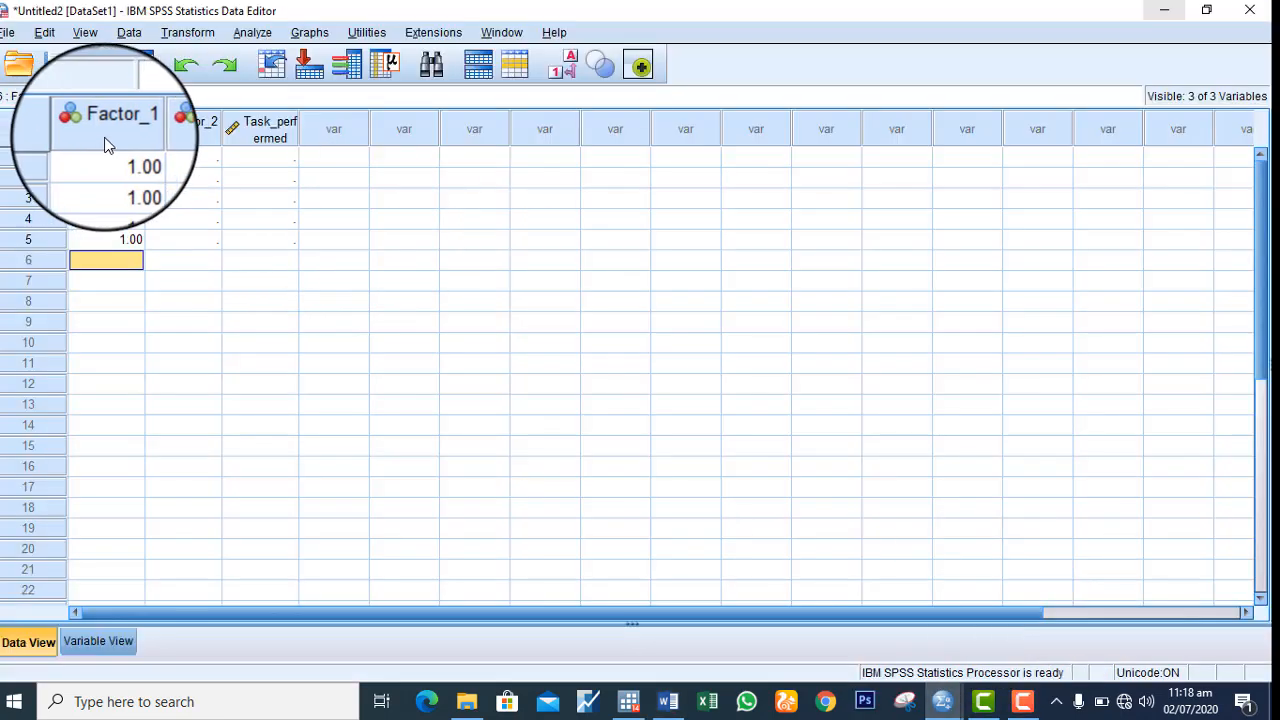
left_click(259, 162)
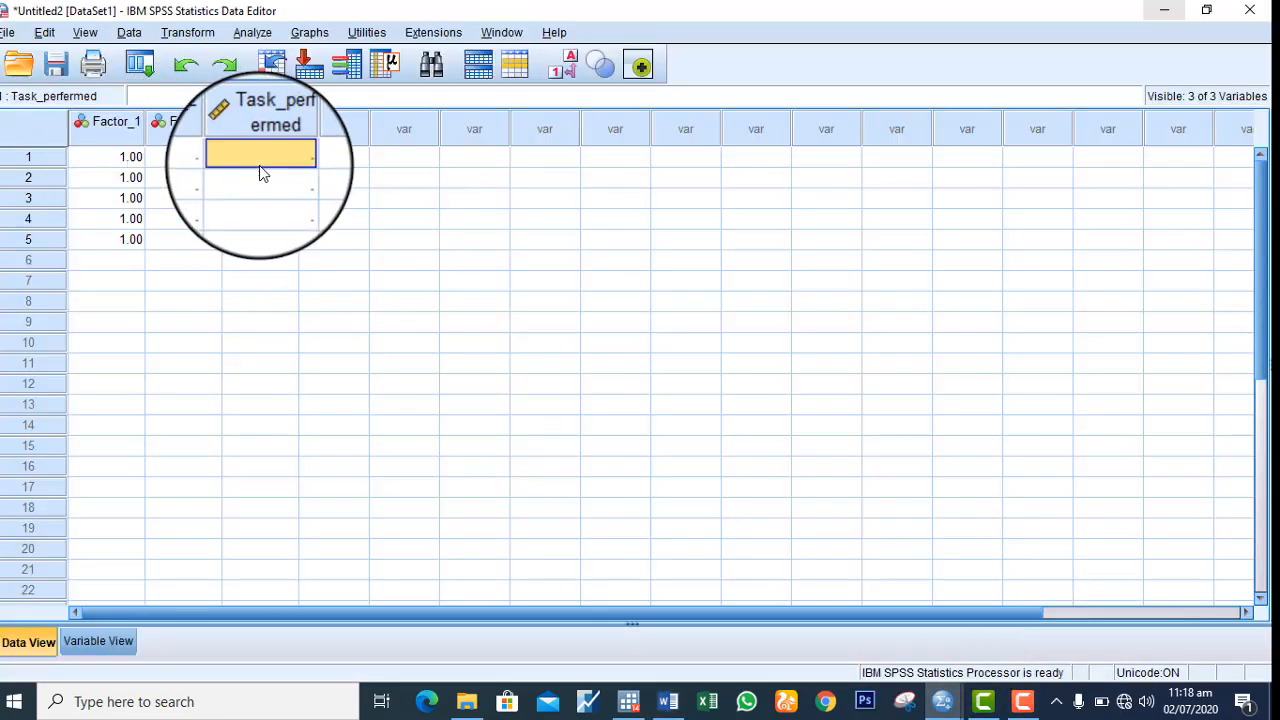
right_click(259, 158)
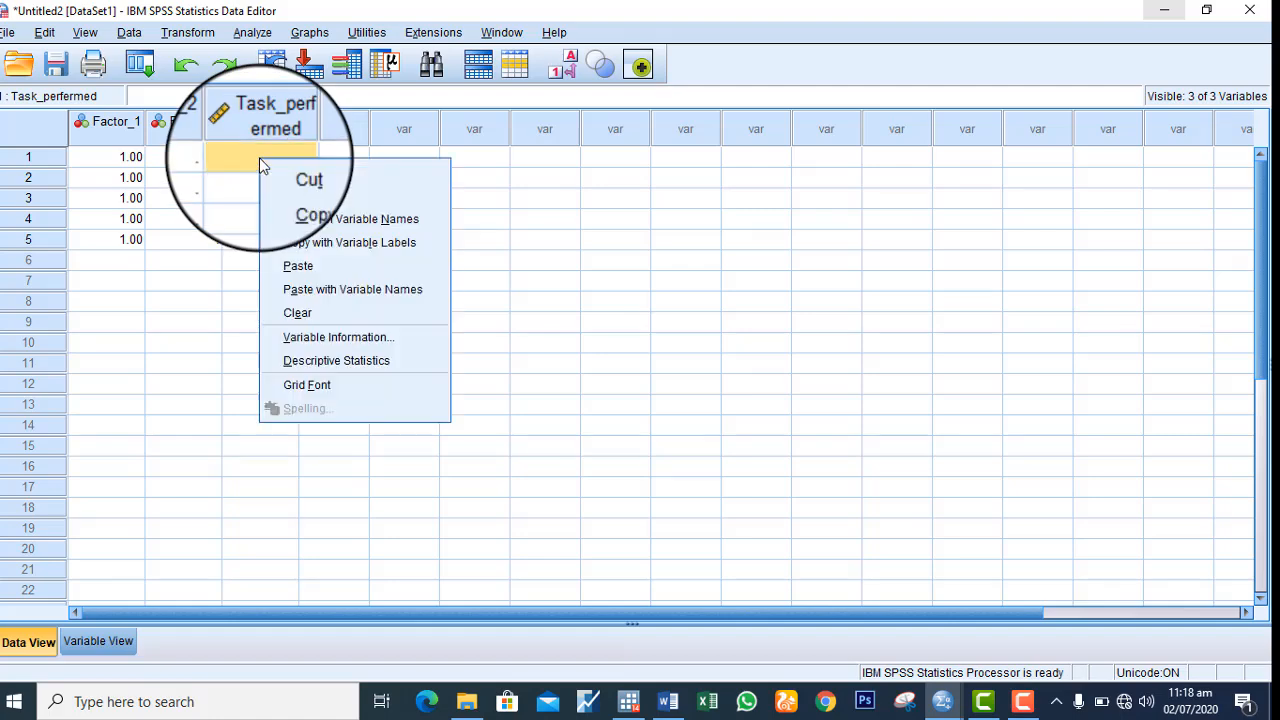
left_click(314, 270)
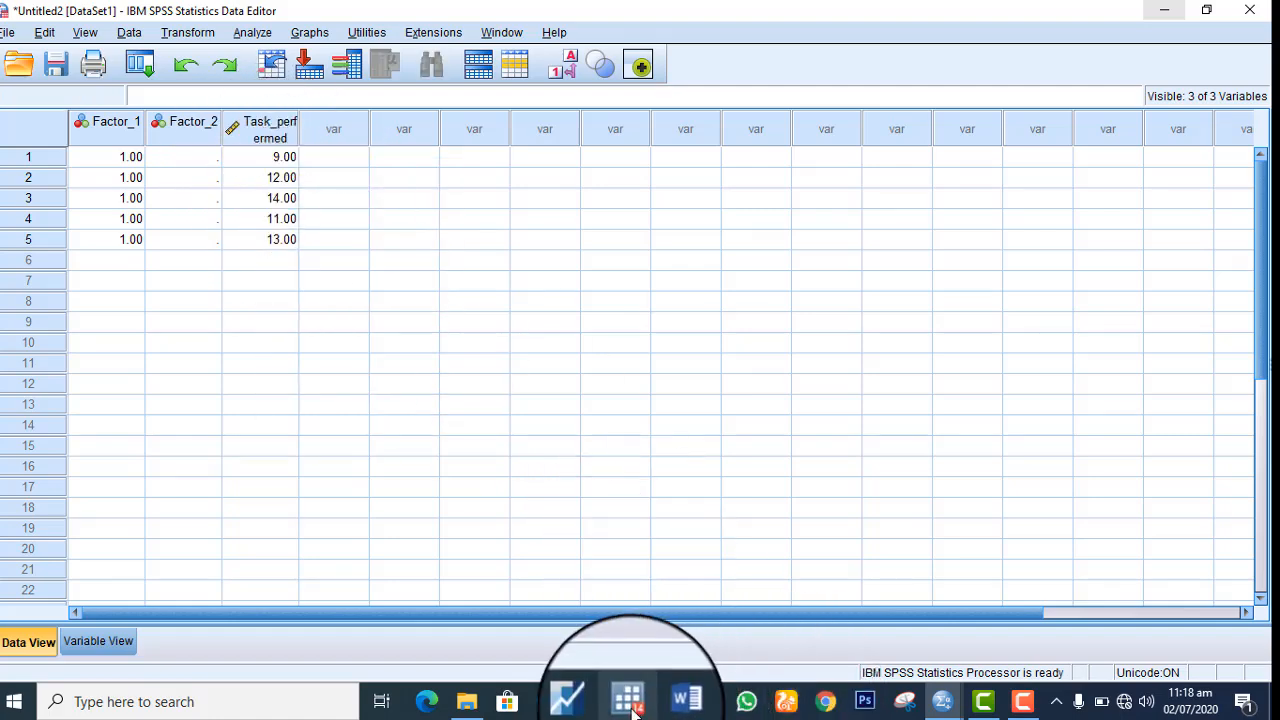
Copy the five group 2 scores from the Word table into Task_perfermed for cases 6 to 10 in SPSS
left_click(687, 701)
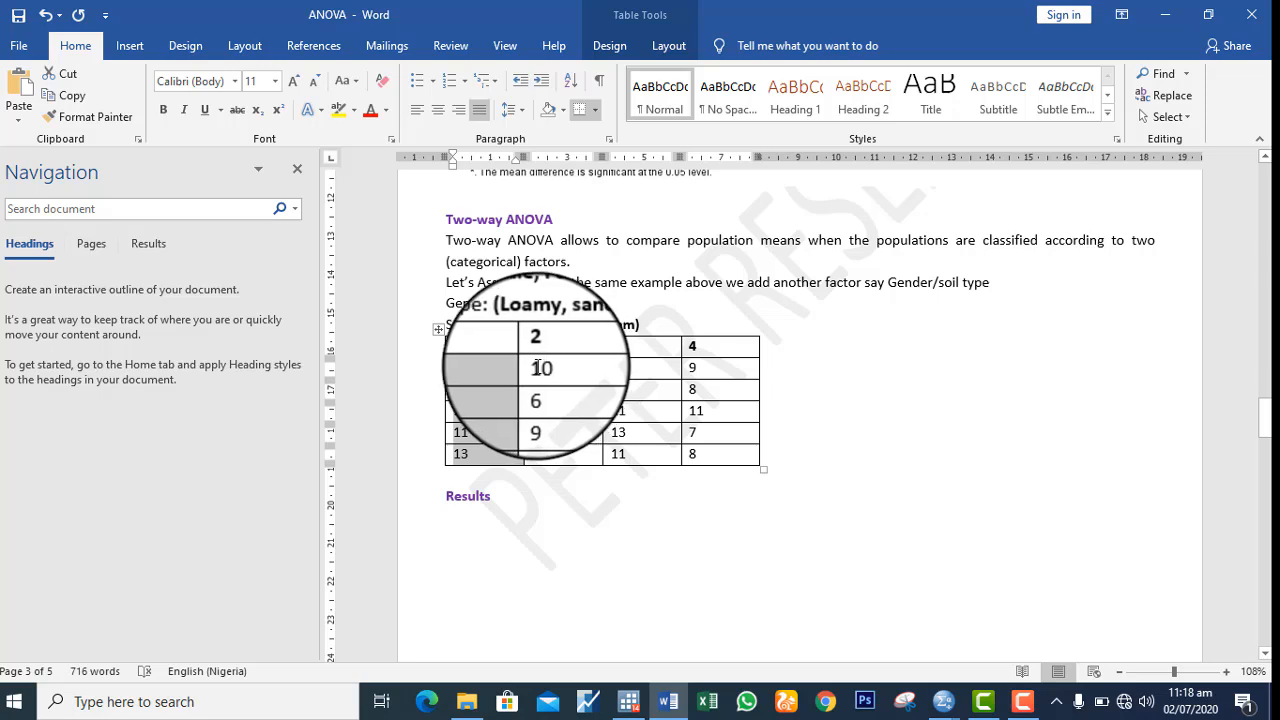
left_click_drag(537, 368, 587, 462)
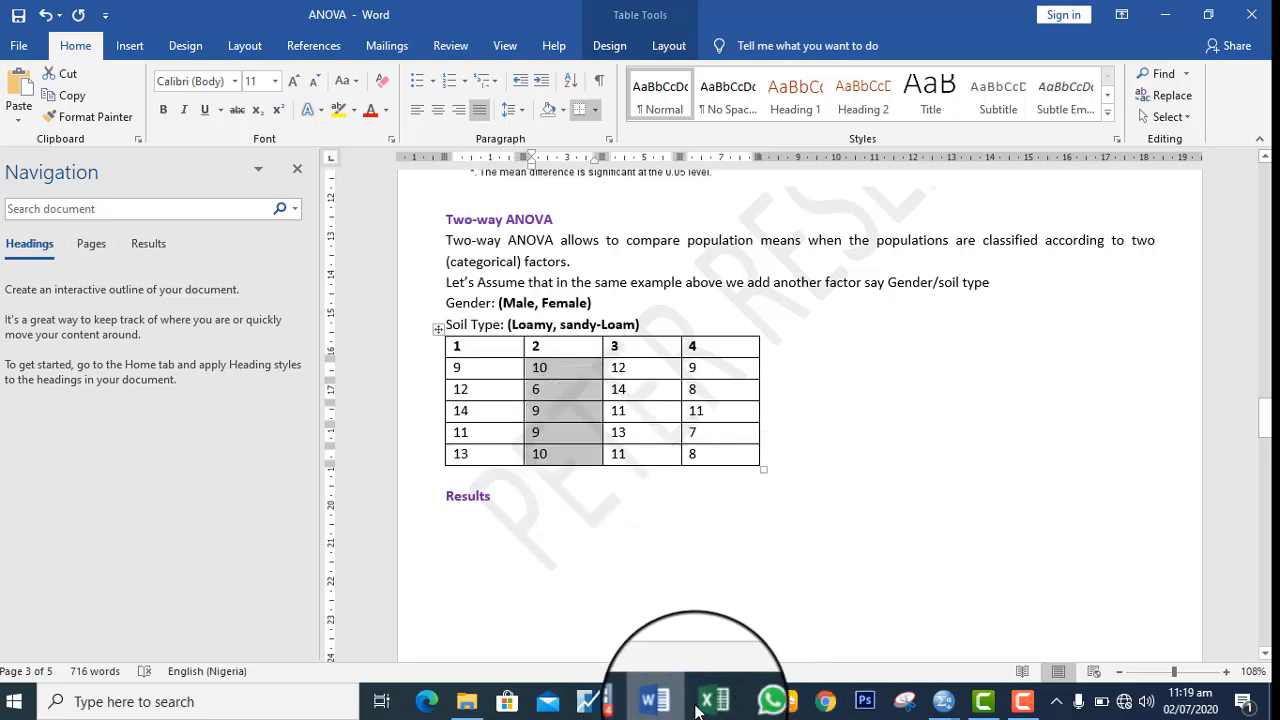
mouse_move(943, 701)
left_click(990, 640)
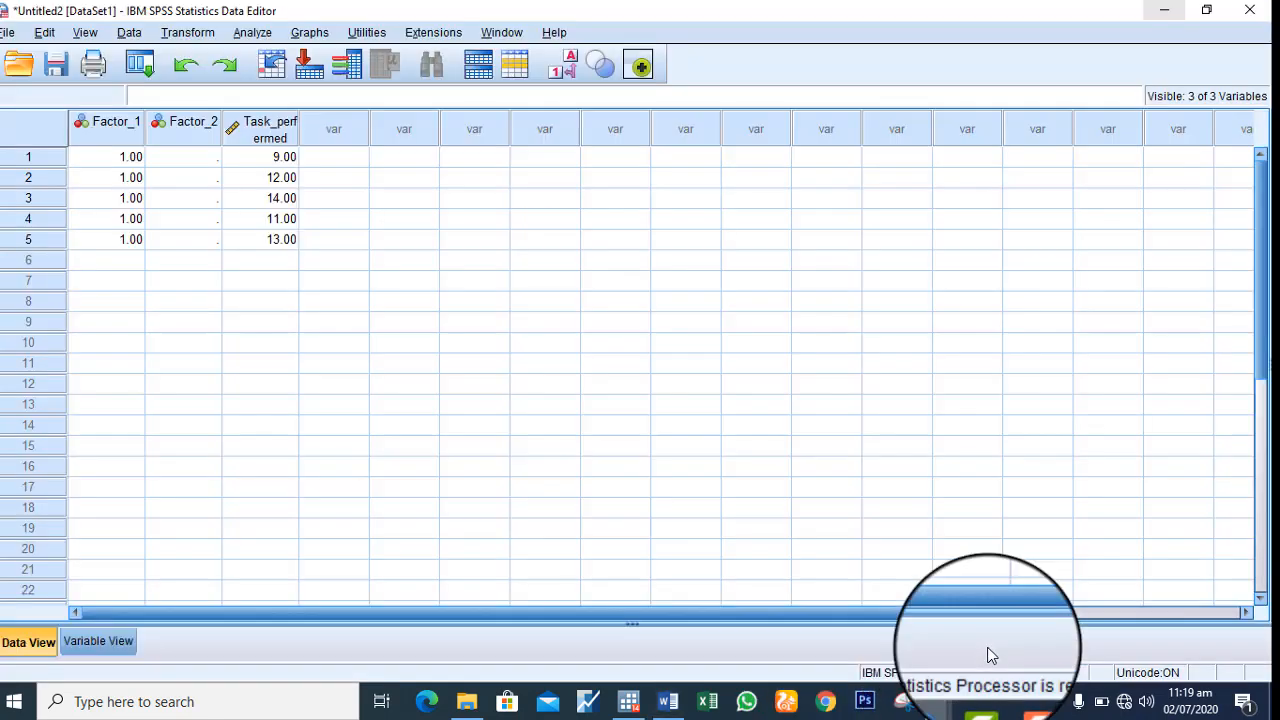
right_click(251, 270)
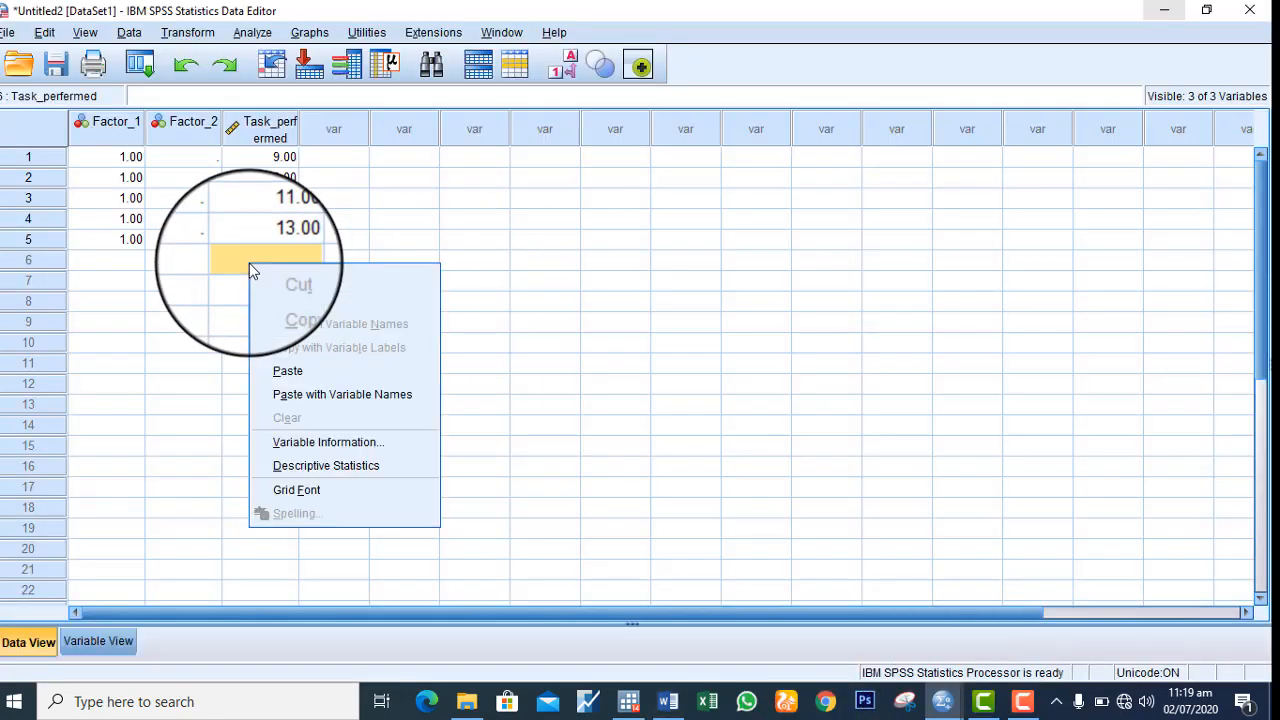
left_click(326, 371)
Enter 2 as the Factor_1 value for cases 6 to 10
left_click(107, 260)
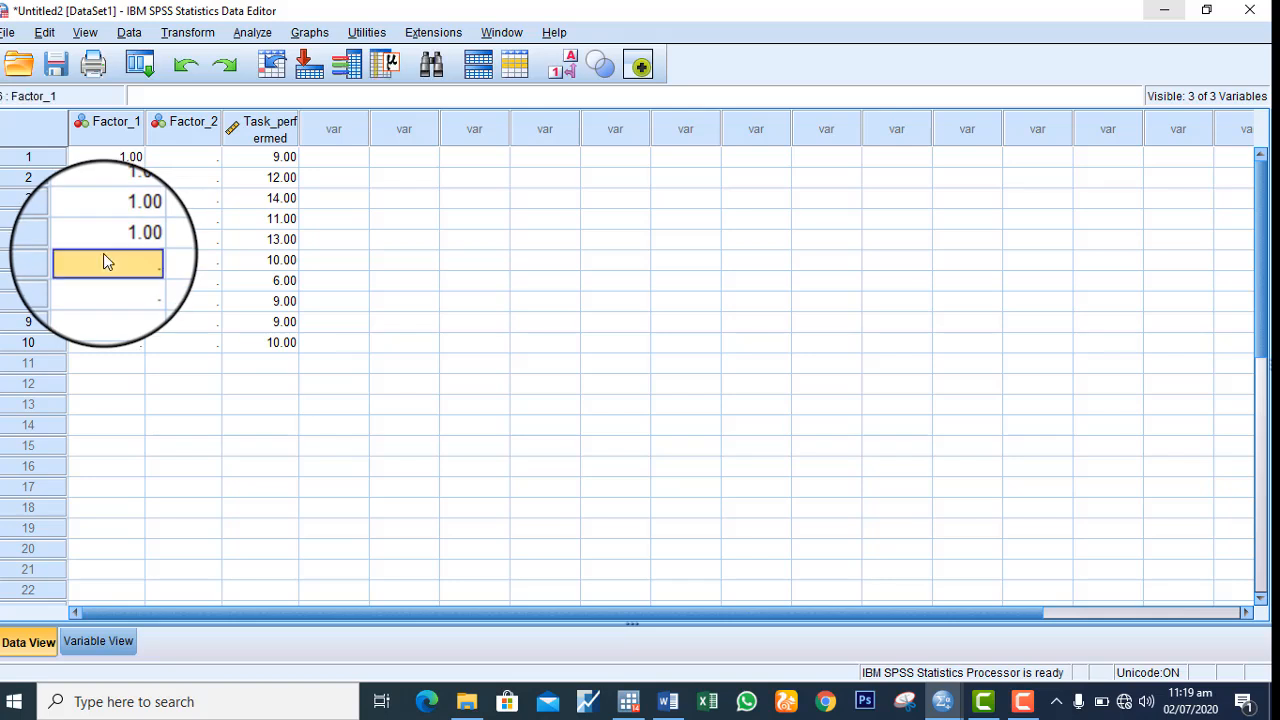
type("2")
key("Return")
type("2")
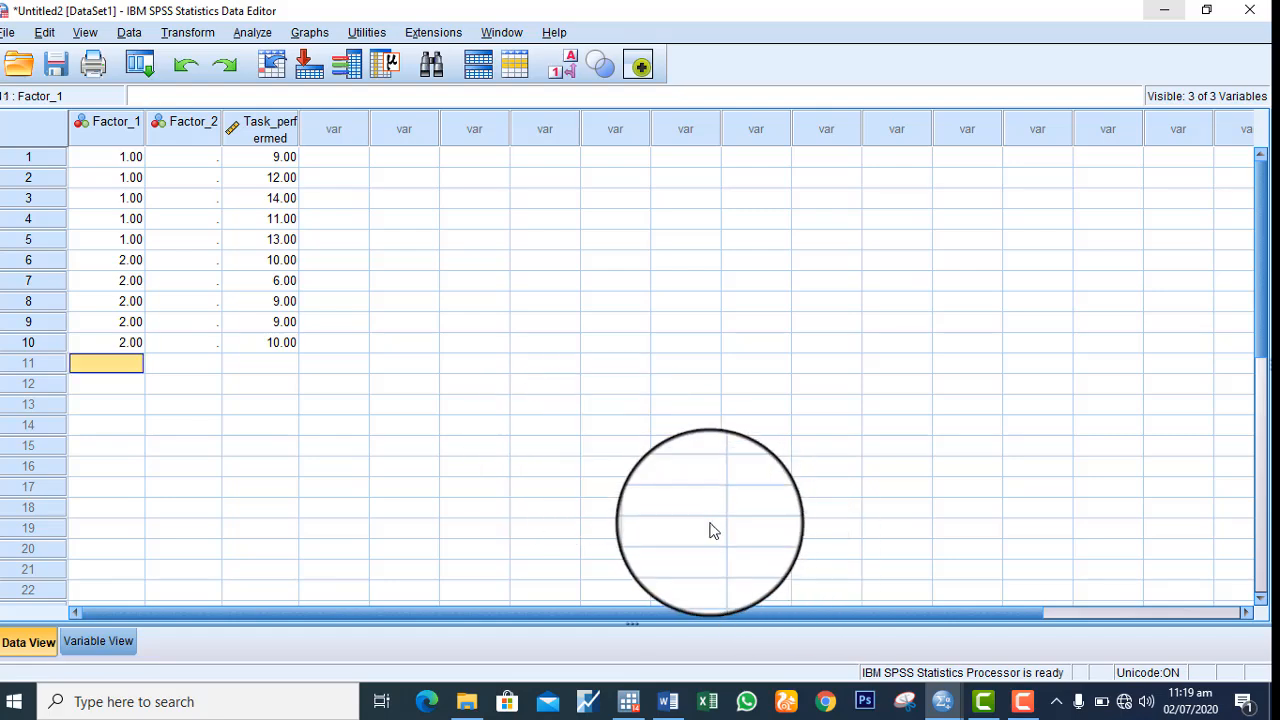
Copy the group 3 scores from the Word table into Task_perfermed for cases 11 to 15 in SPSS and enter 3 as their Factor_1 value
mouse_move(673, 703)
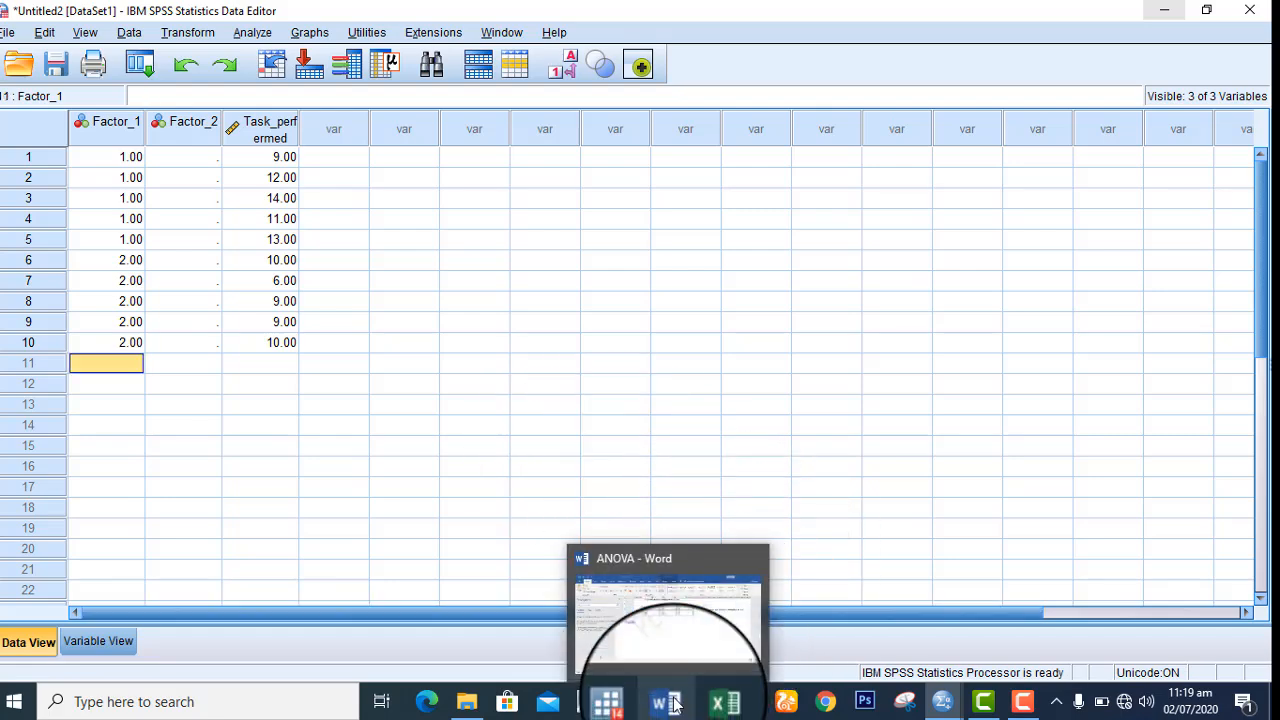
left_click(668, 618)
left_click_drag(614, 368, 655, 462)
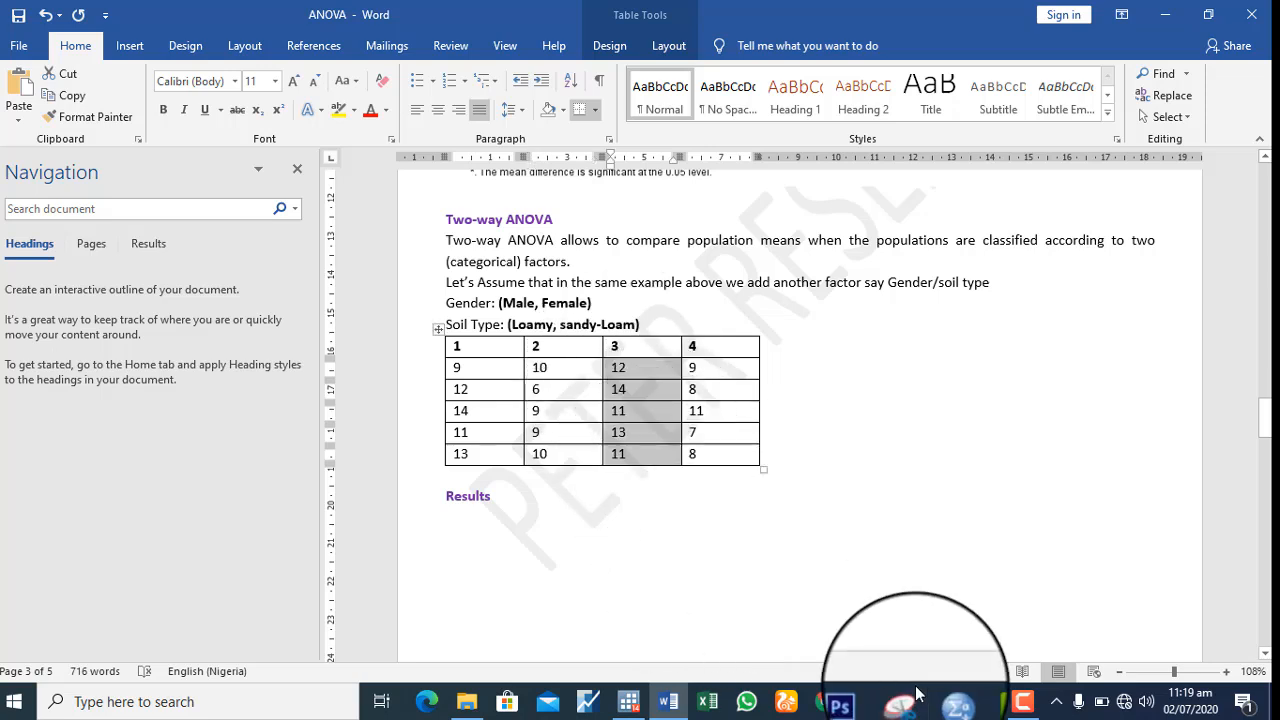
mouse_move(1022, 703)
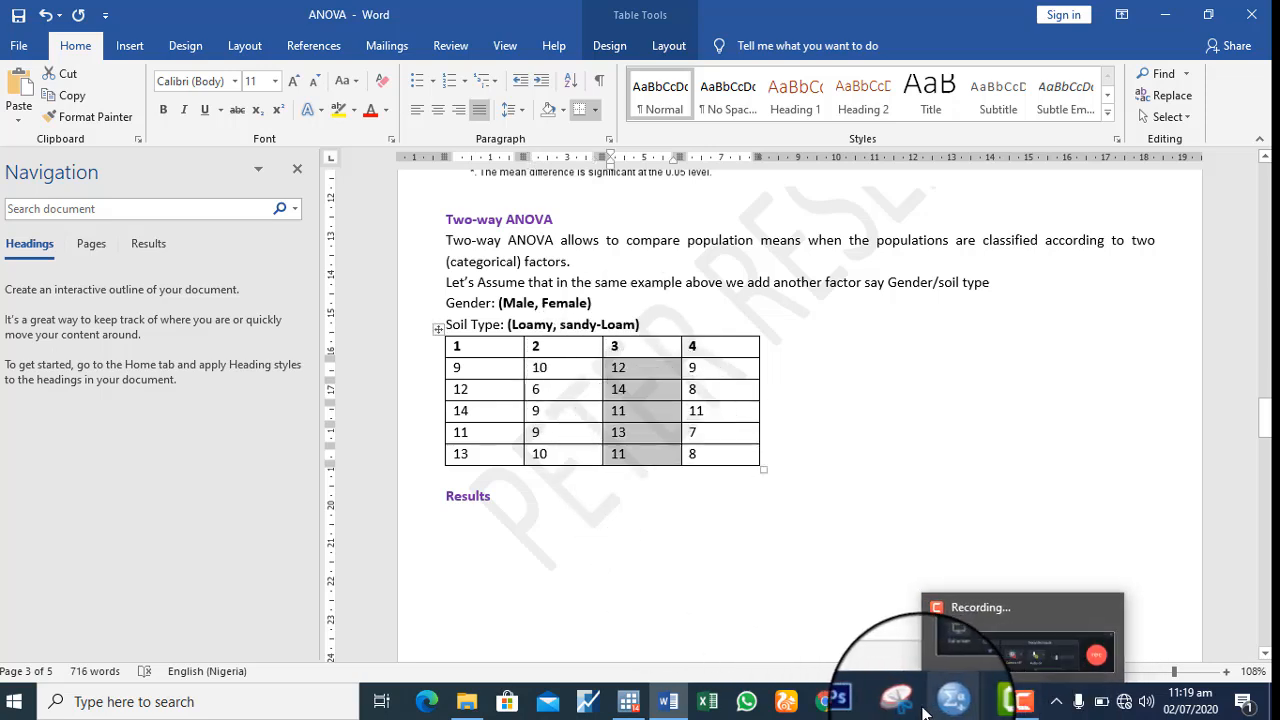
mouse_move(942, 701)
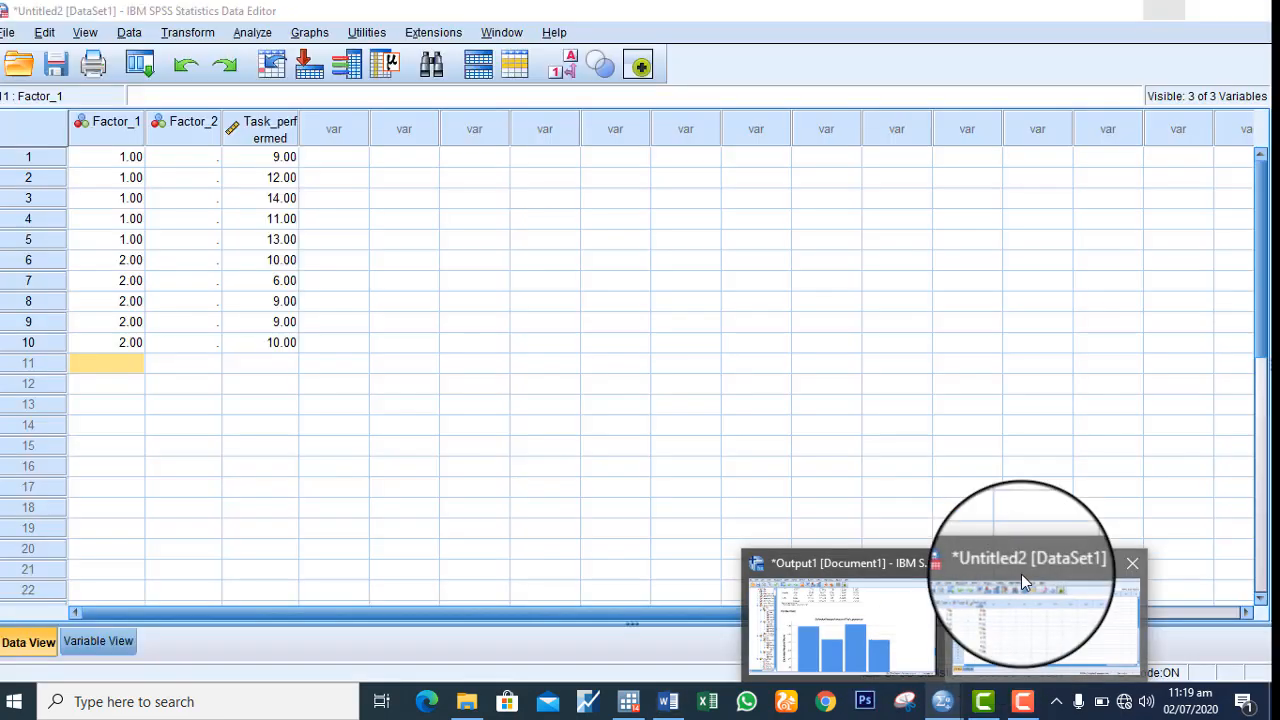
left_click(1021, 574)
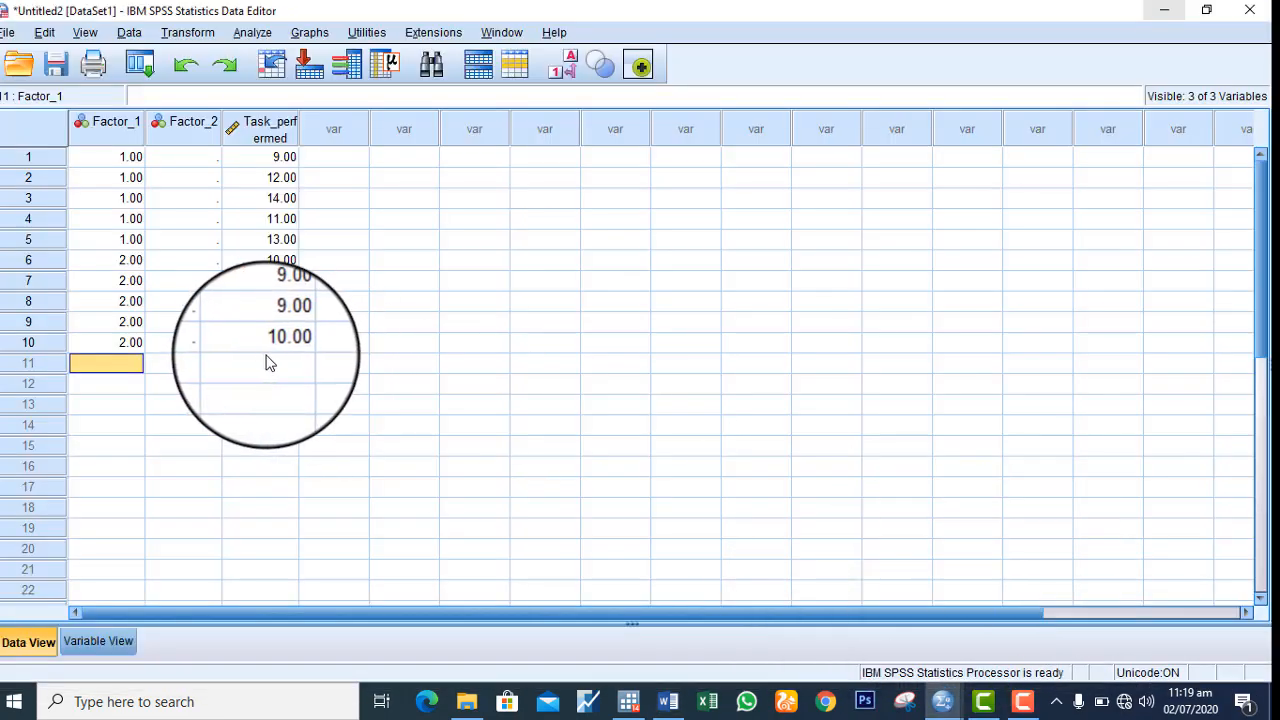
right_click(259, 358)
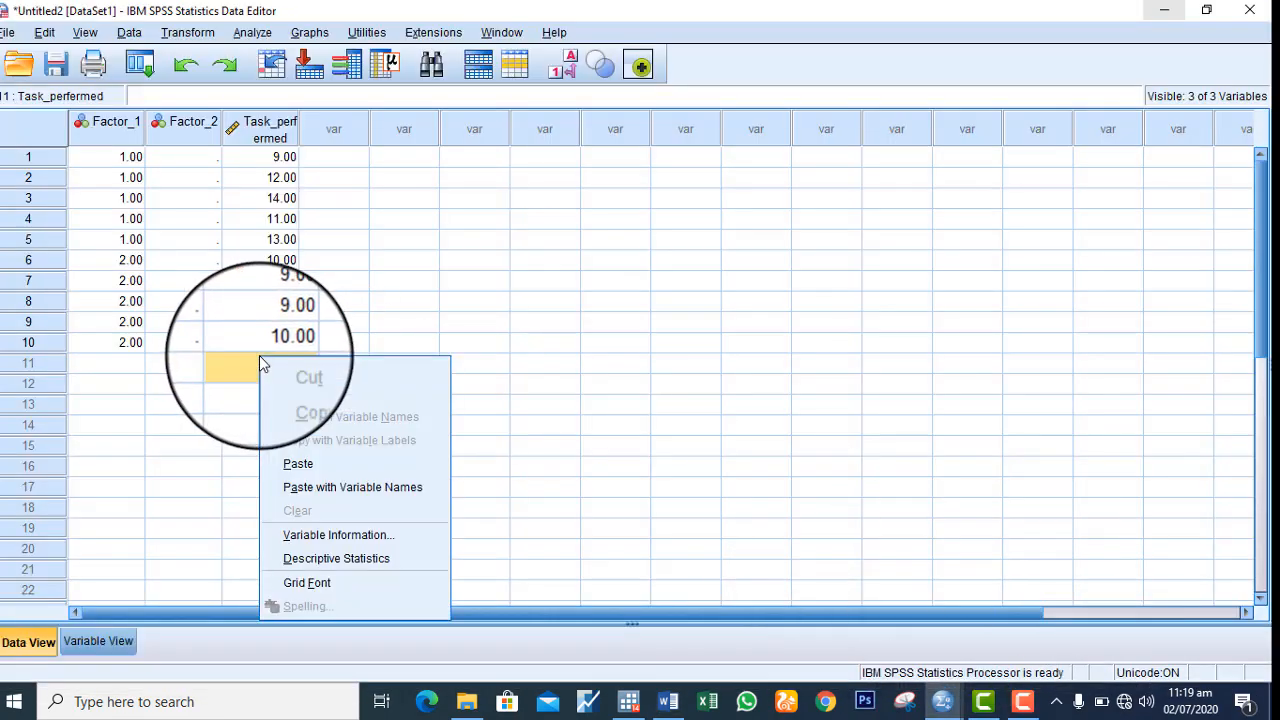
left_click(303, 461)
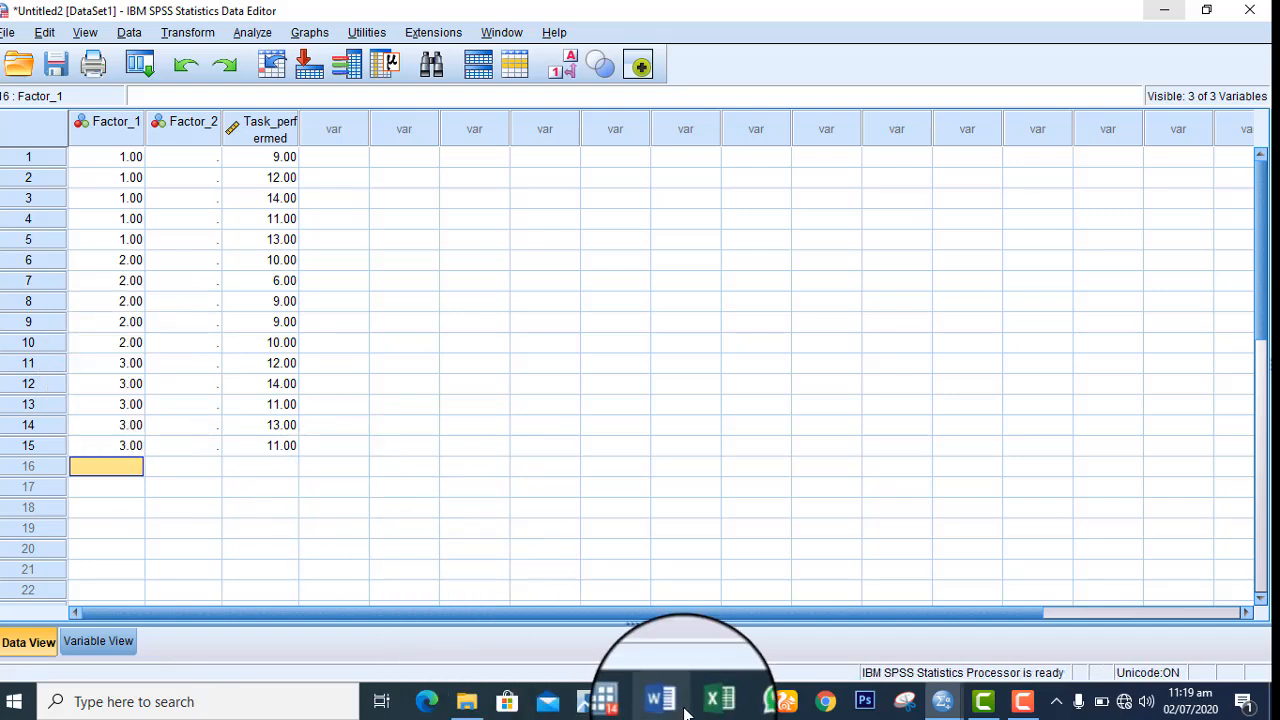
Copy the group 4 scores from the Word table into Task_perfermed for cases 16 to 20 in SPSS and enter 4 as their Factor_1 value
mouse_move(667, 701)
left_click(700, 649)
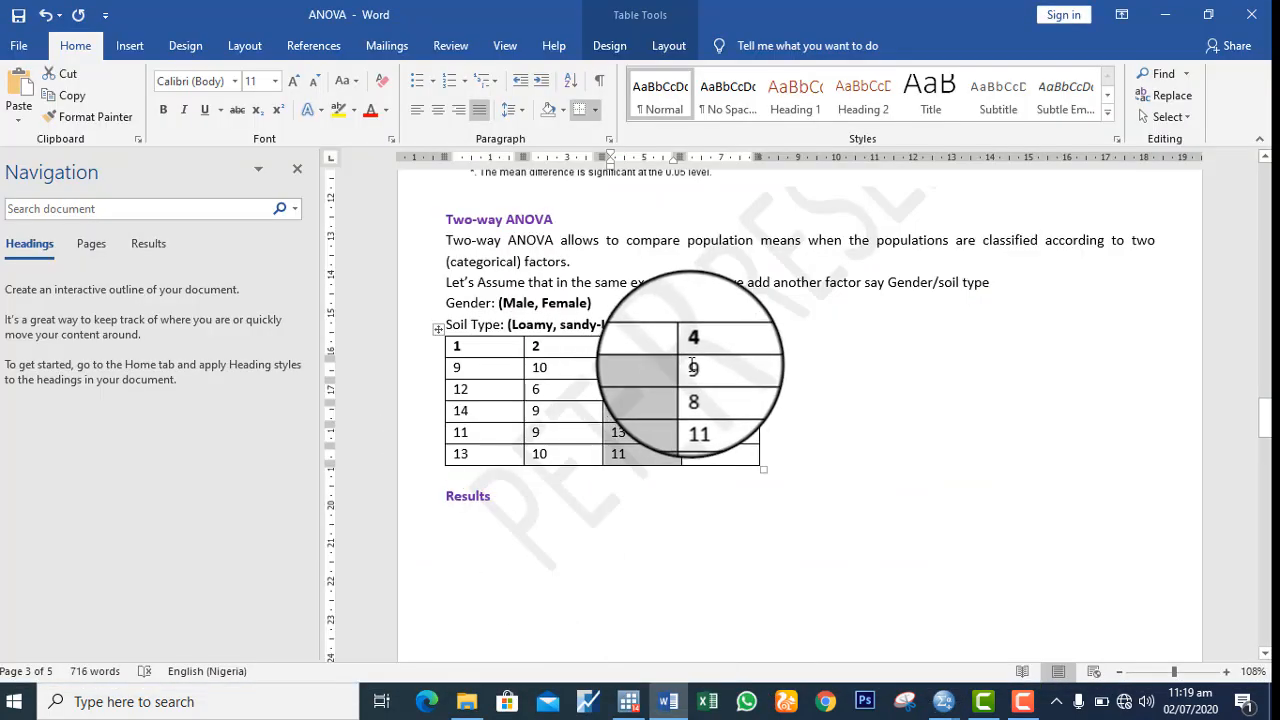
left_click_drag(693, 368, 729, 452)
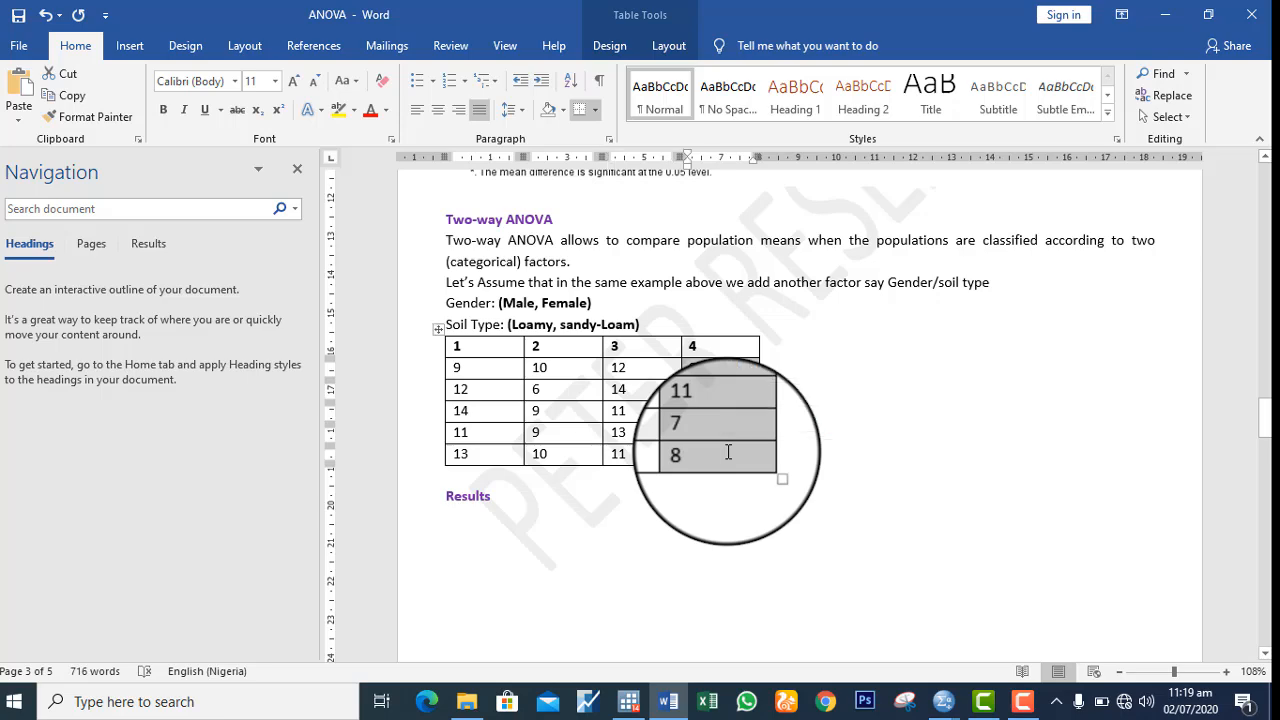
mouse_move(943, 701)
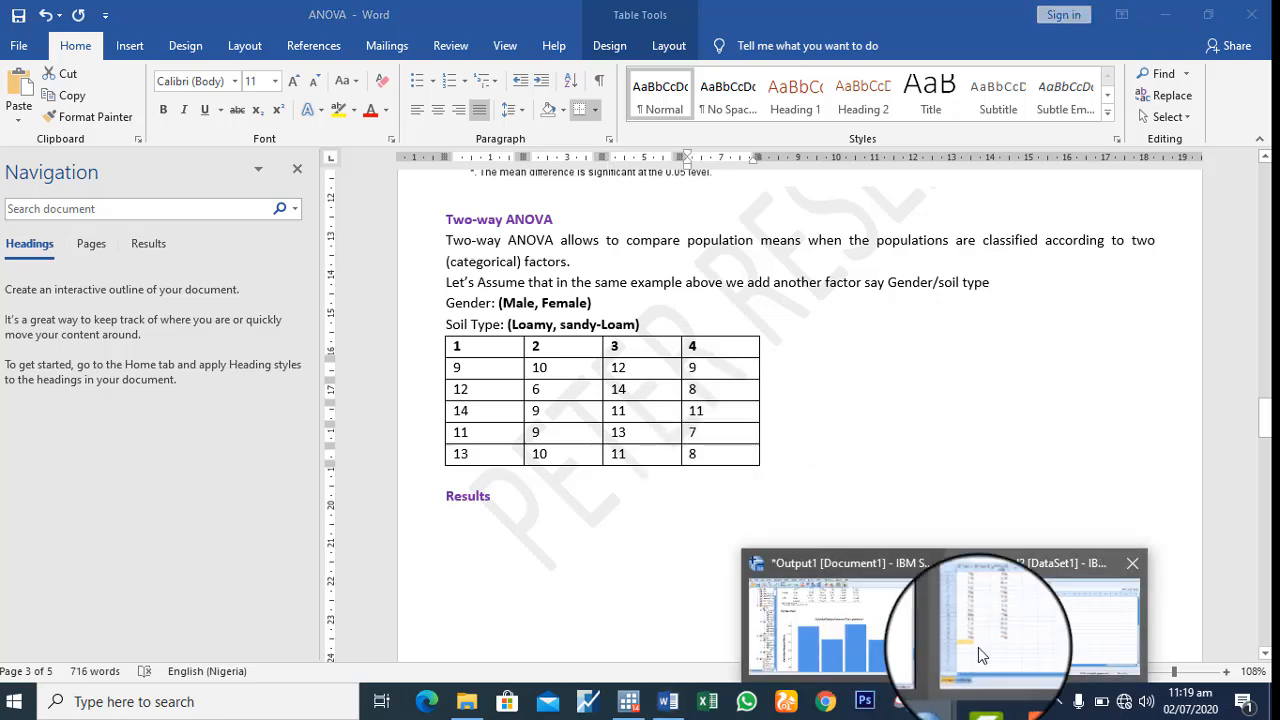
left_click(978, 647)
left_click(248, 465)
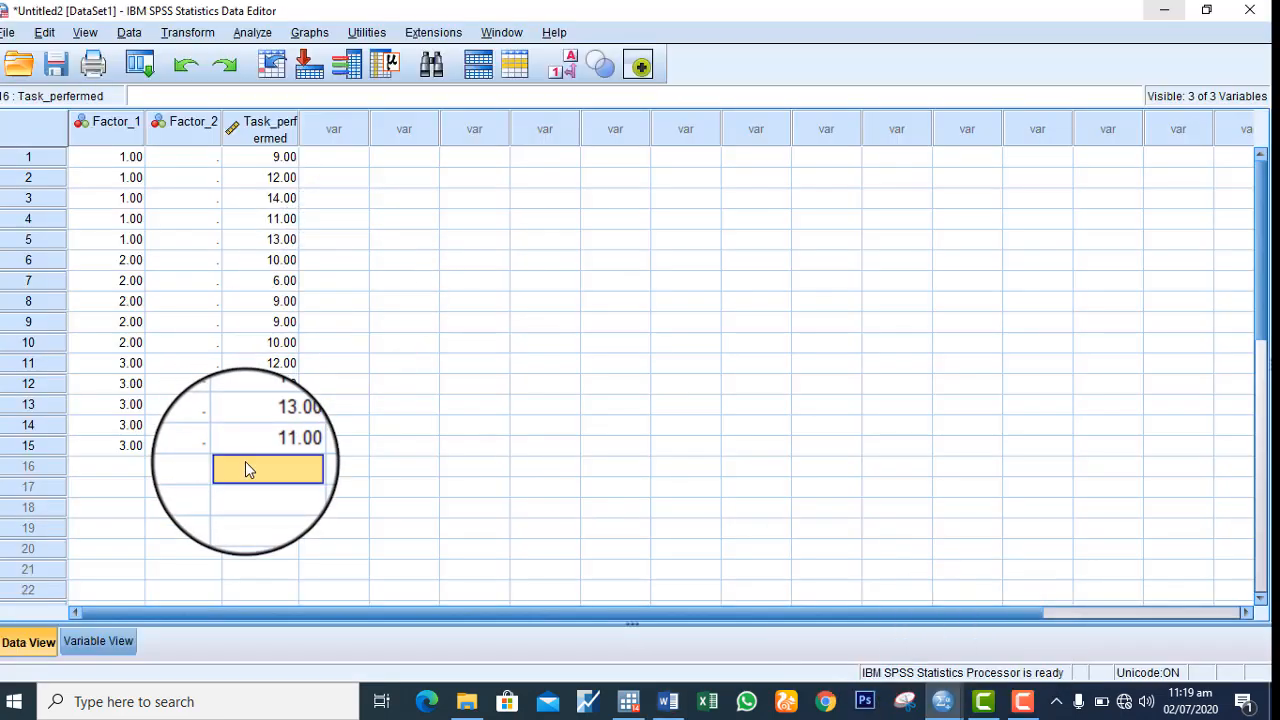
right_click(246, 460)
left_click(284, 563)
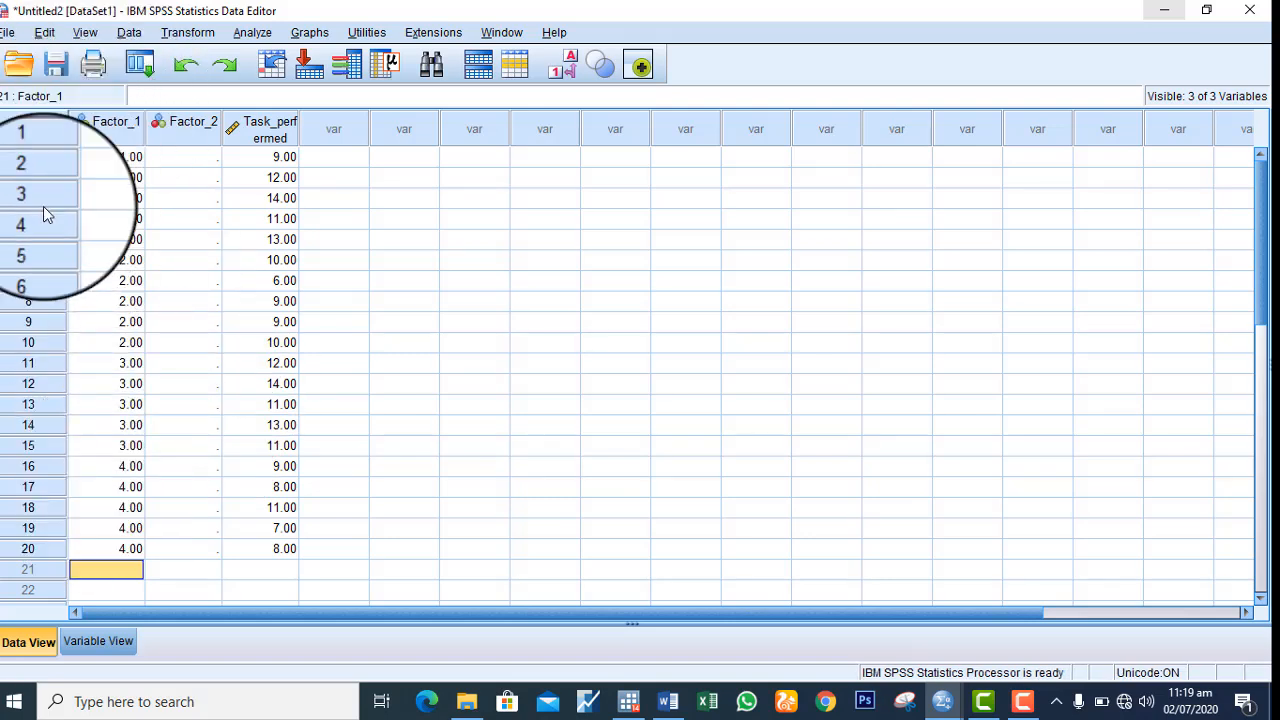
Fill Factor_2 for all 20 cases, using 1 for cases 1–3, 9–10 and 16–18, and 2 for the rest
left_click(178, 162)
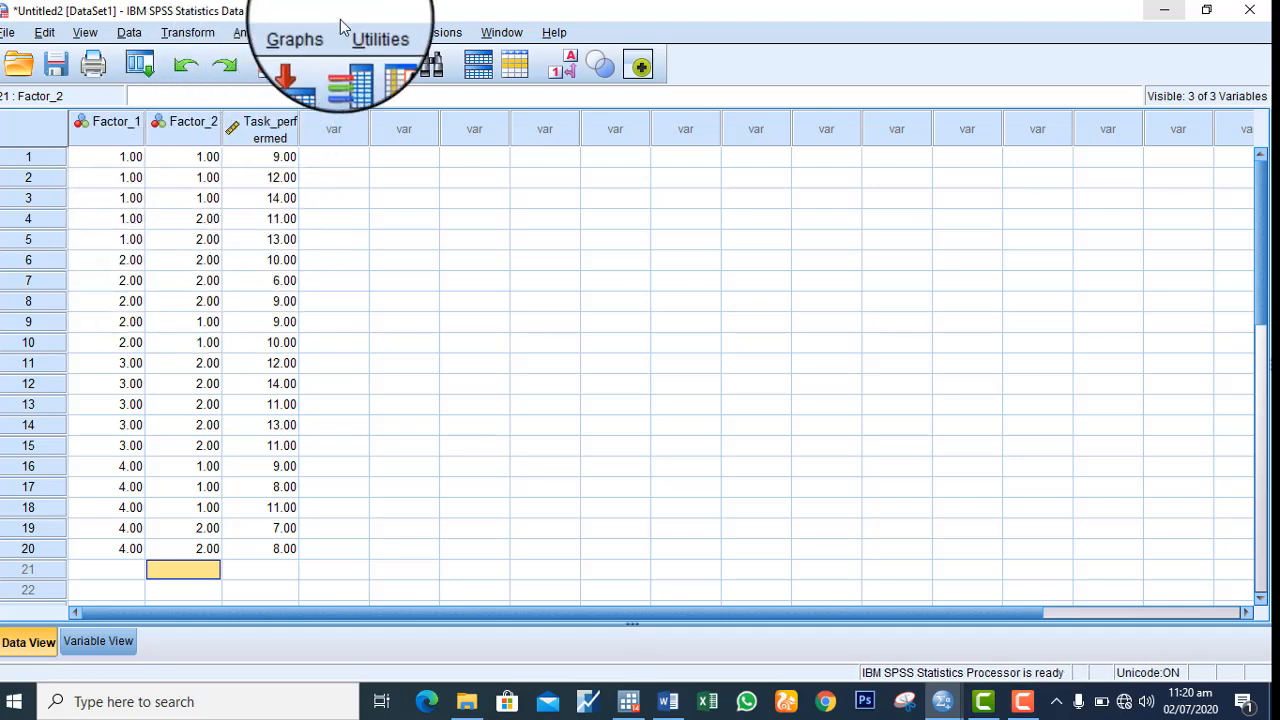
Start a Univariate General Linear Model analysis and clear its preassigned dependent variable and both fixed factors
left_click(255, 33)
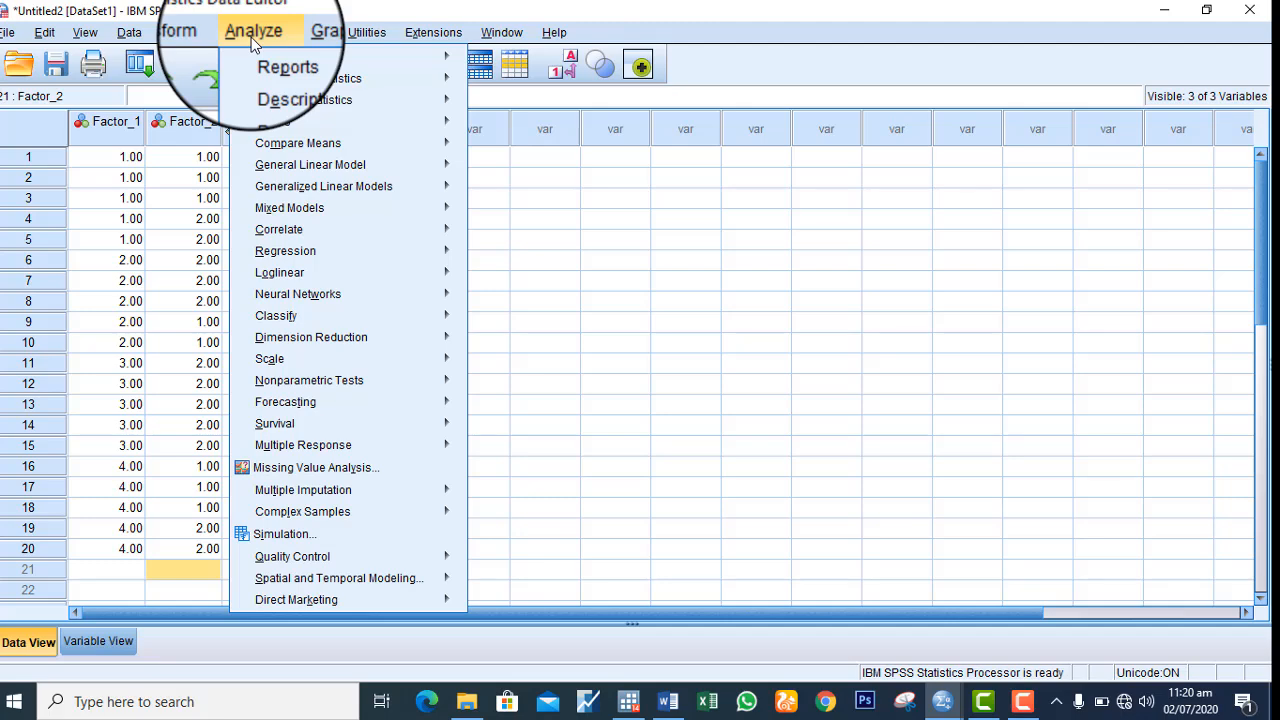
mouse_move(322, 166)
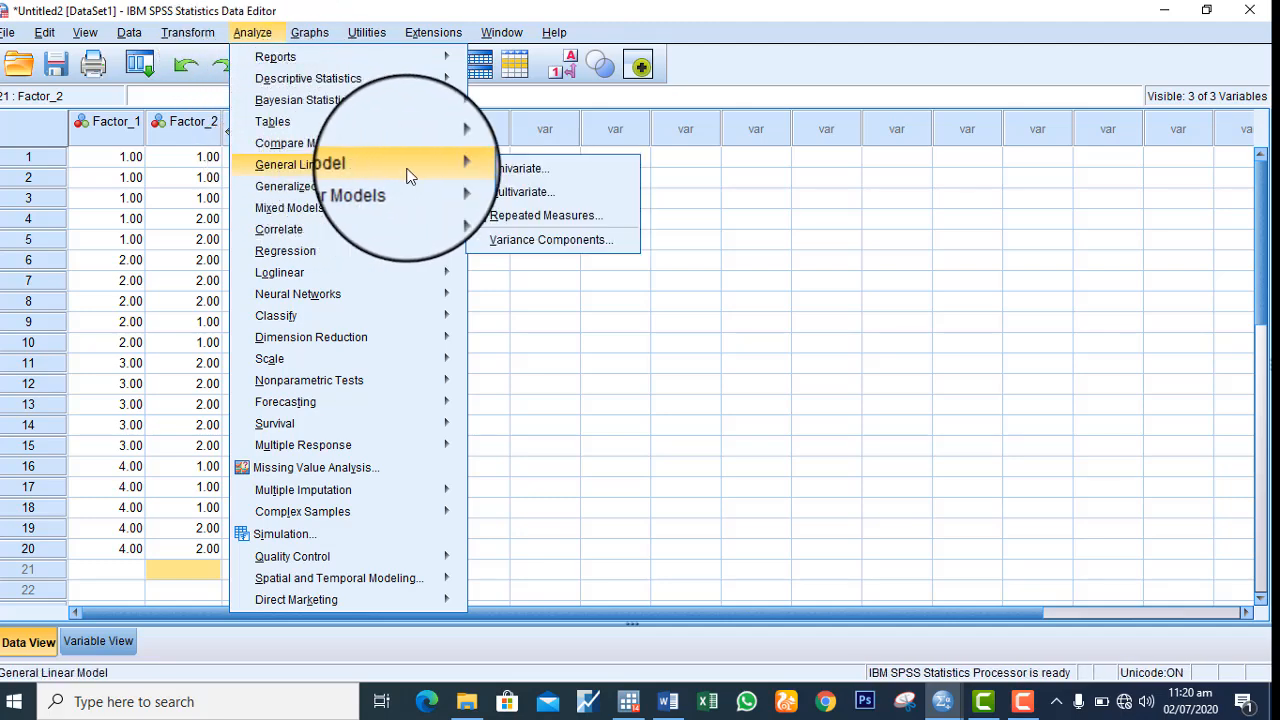
left_click(548, 171)
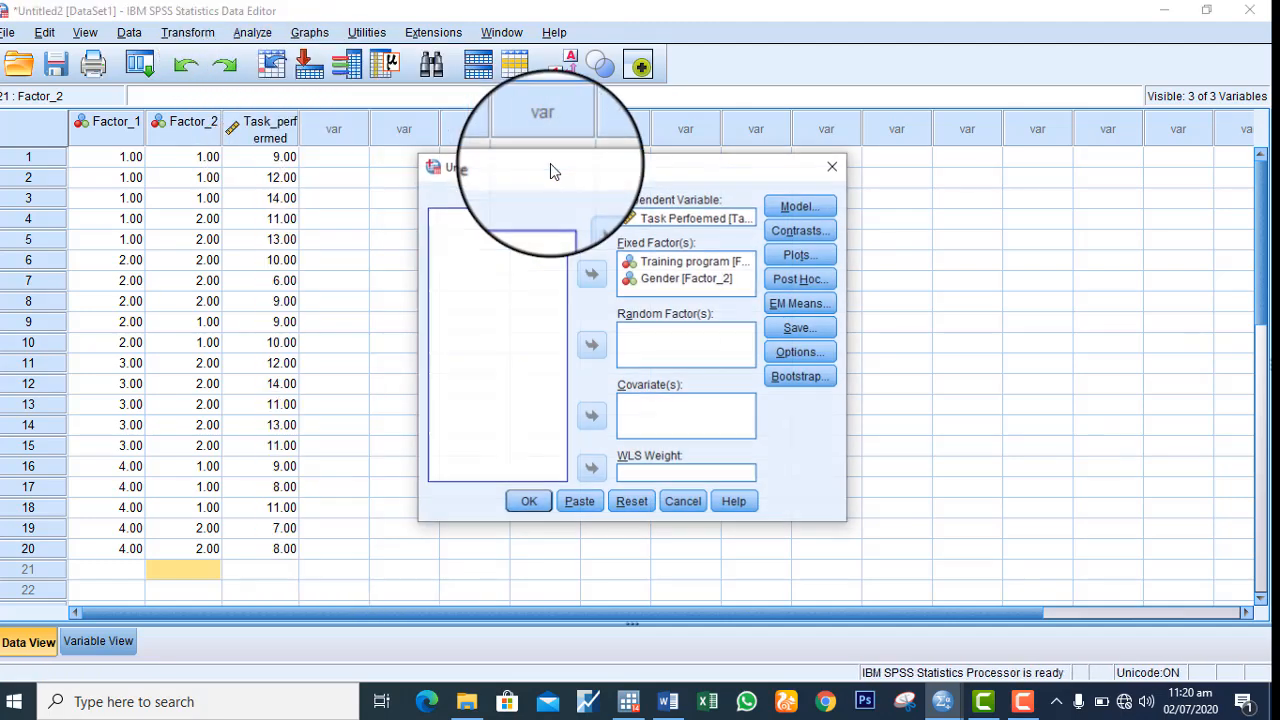
left_click(680, 220)
left_click(588, 213)
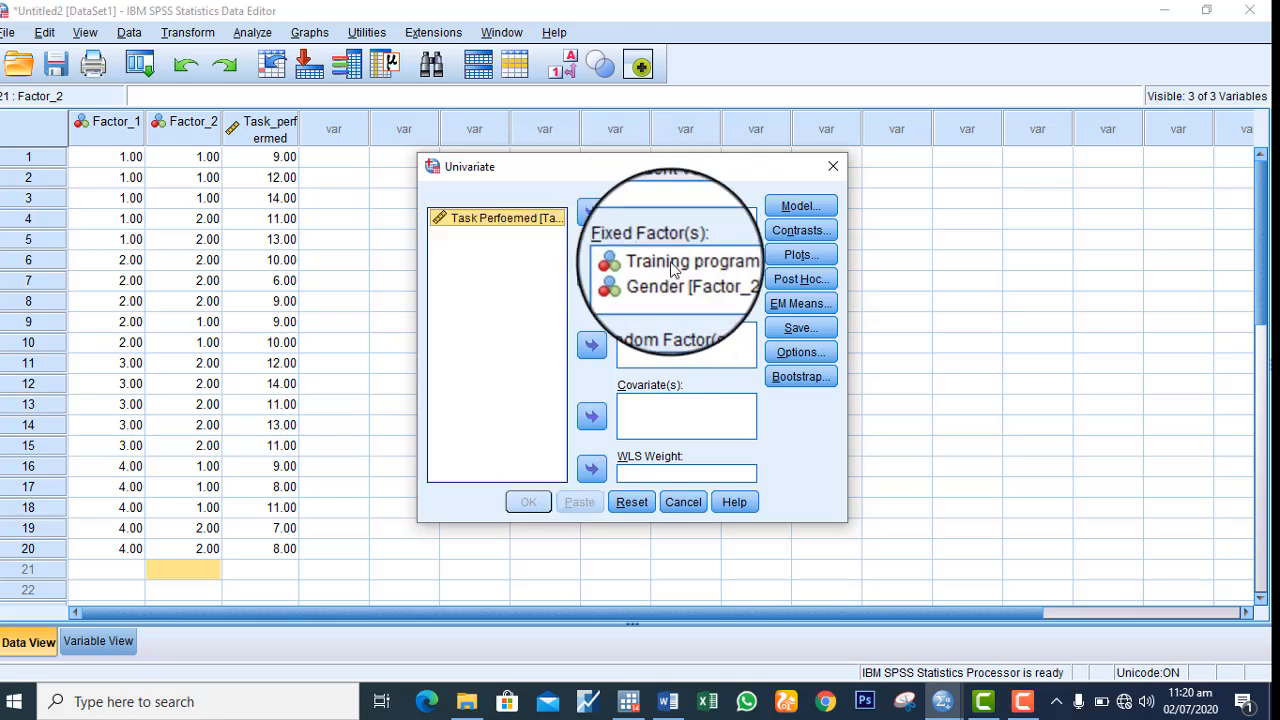
left_click(688, 260)
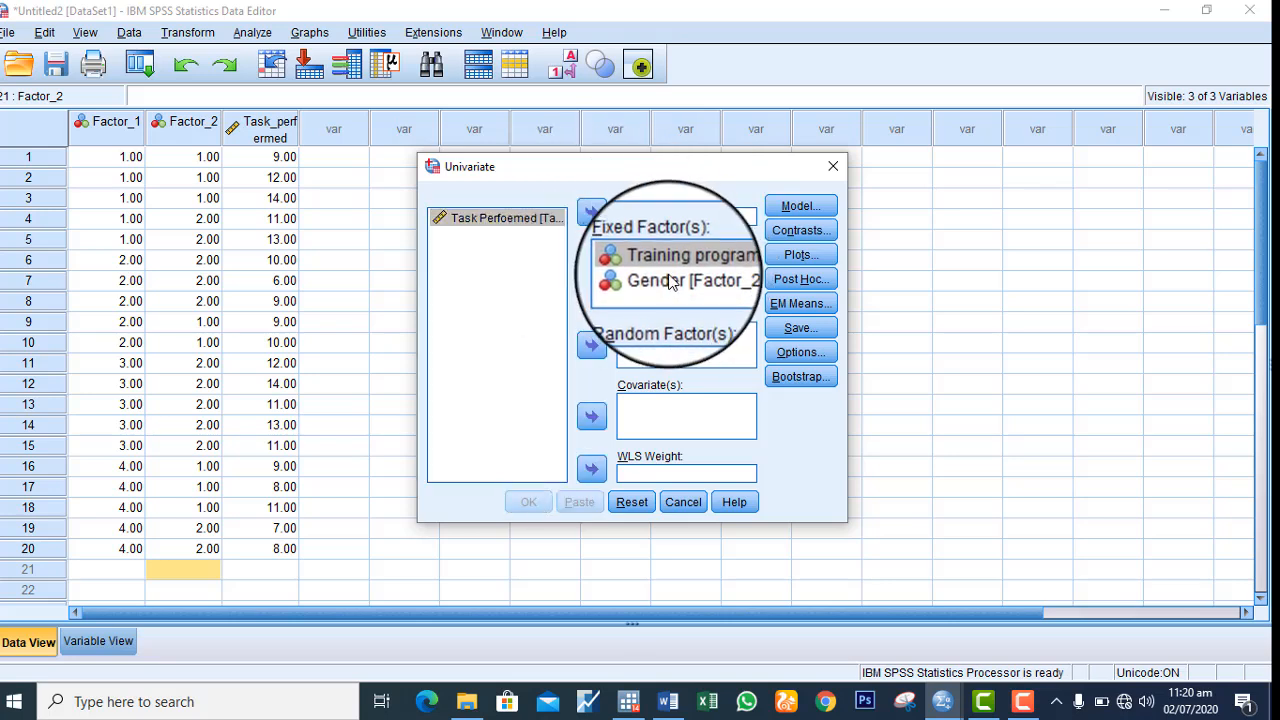
left_click(593, 276)
left_click(593, 276)
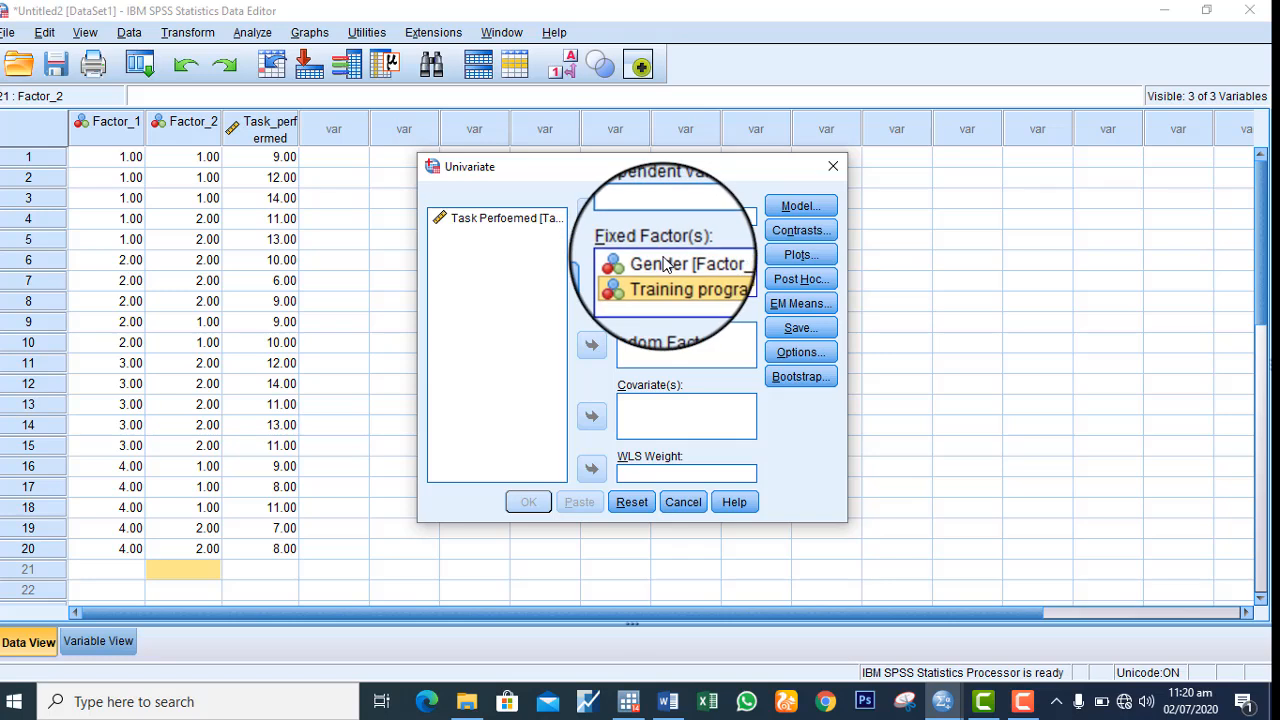
left_click(659, 263)
left_click(589, 283)
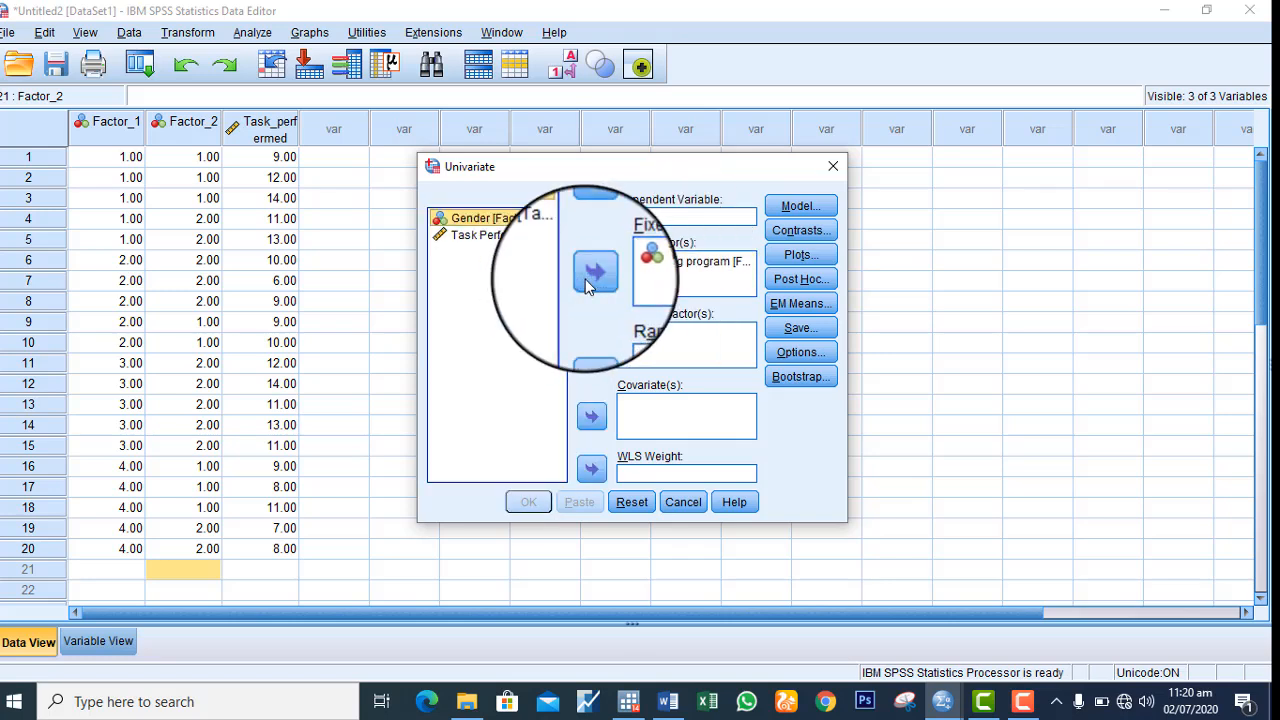
left_click(665, 259)
left_click(592, 277)
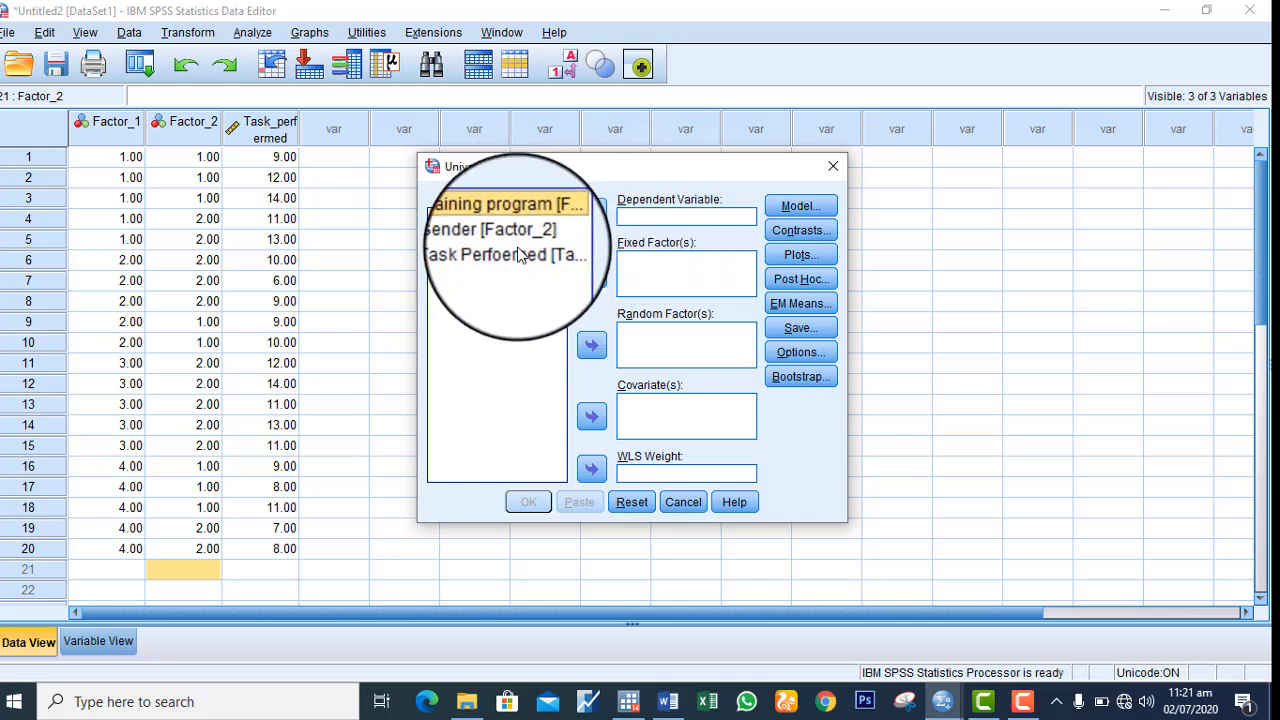
Assign Task Perfoemed as the dependent variable and Training program and Gender as fixed factors, and check the contrast settings
left_click(595, 215)
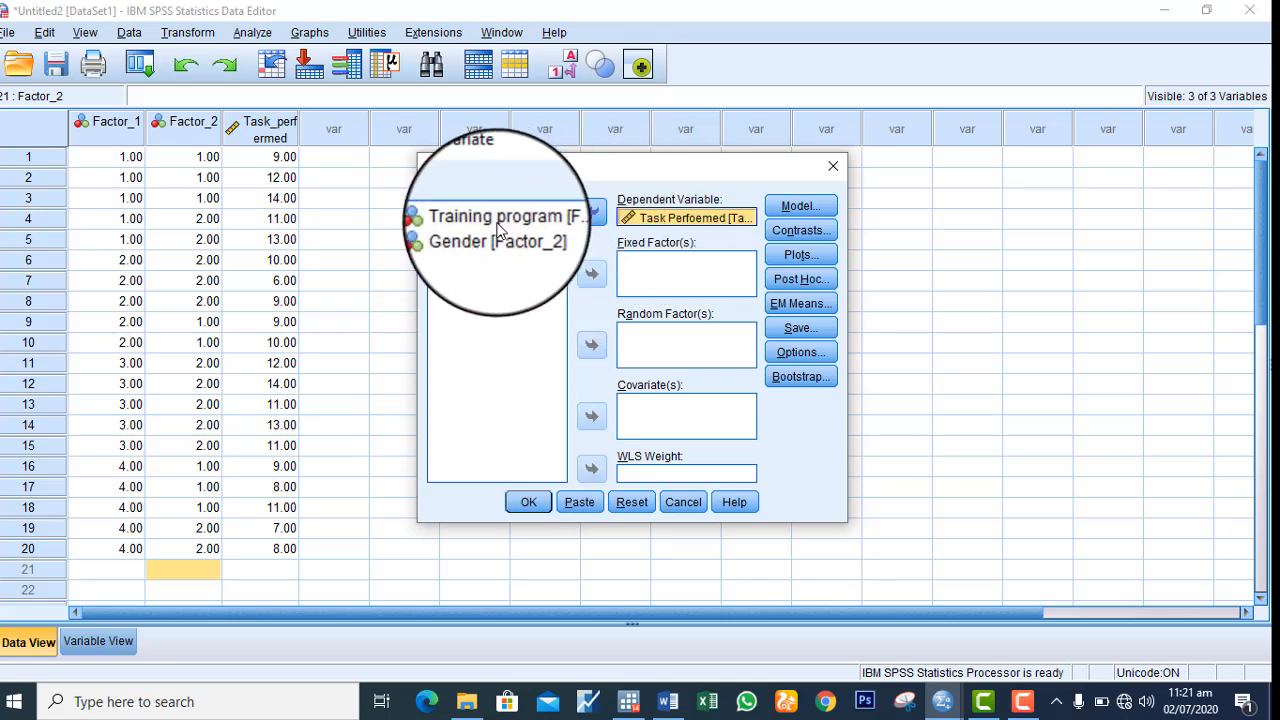
left_click(500, 226)
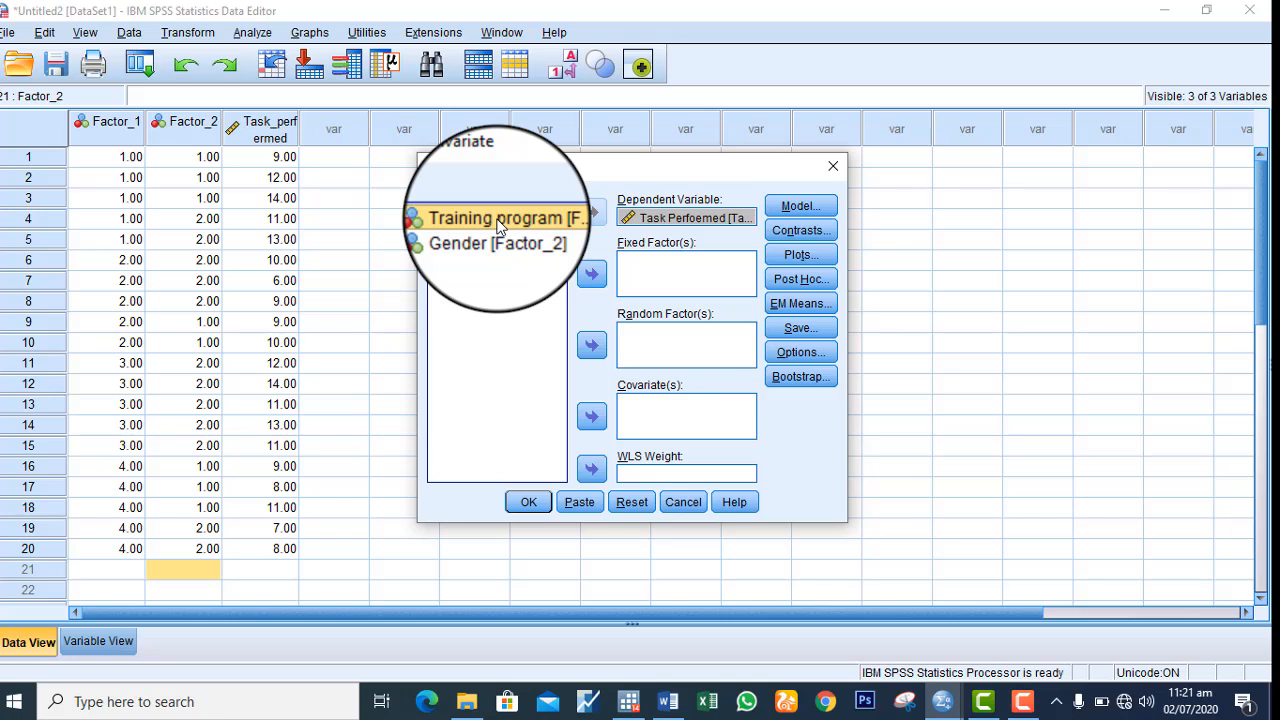
left_click(590, 273)
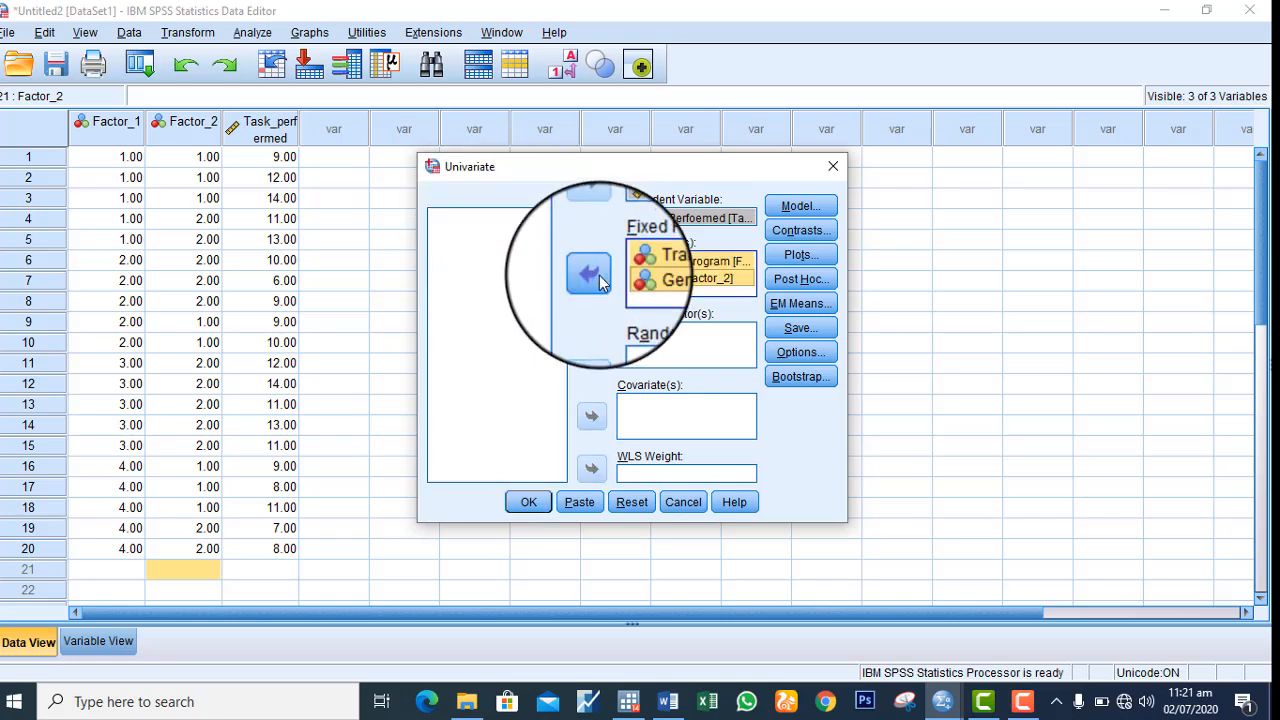
left_click(806, 232)
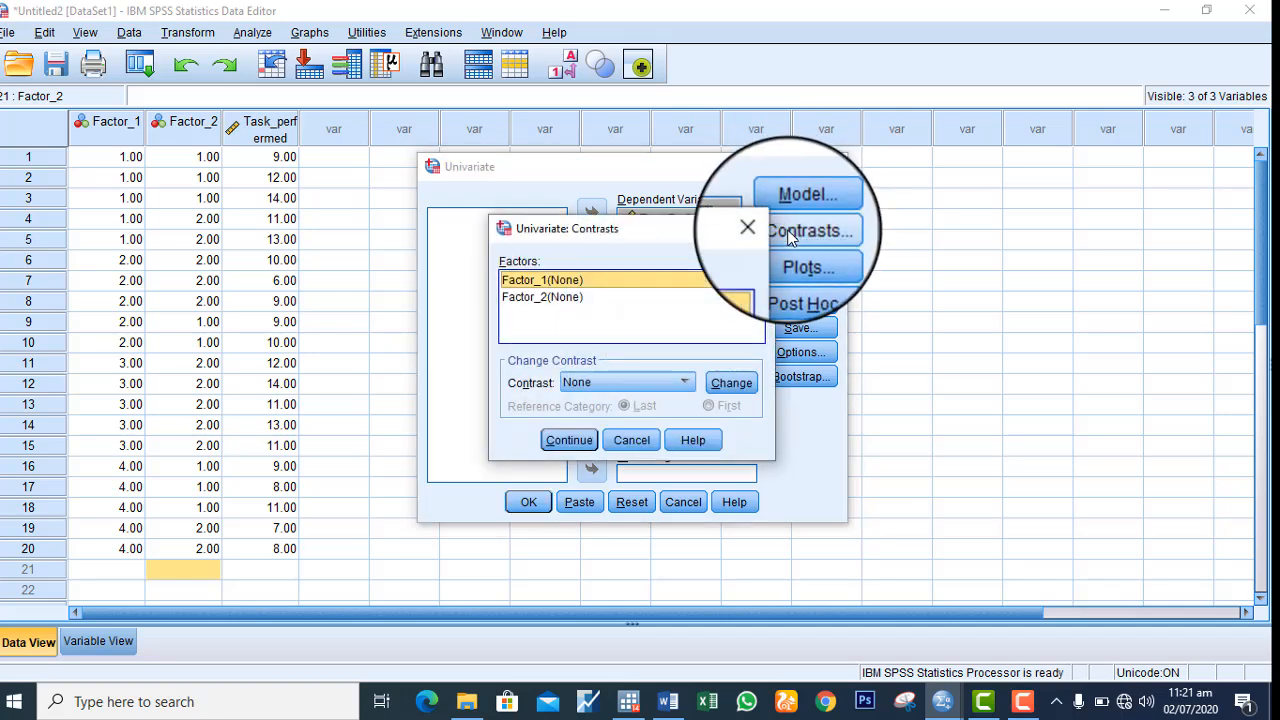
left_click(562, 442)
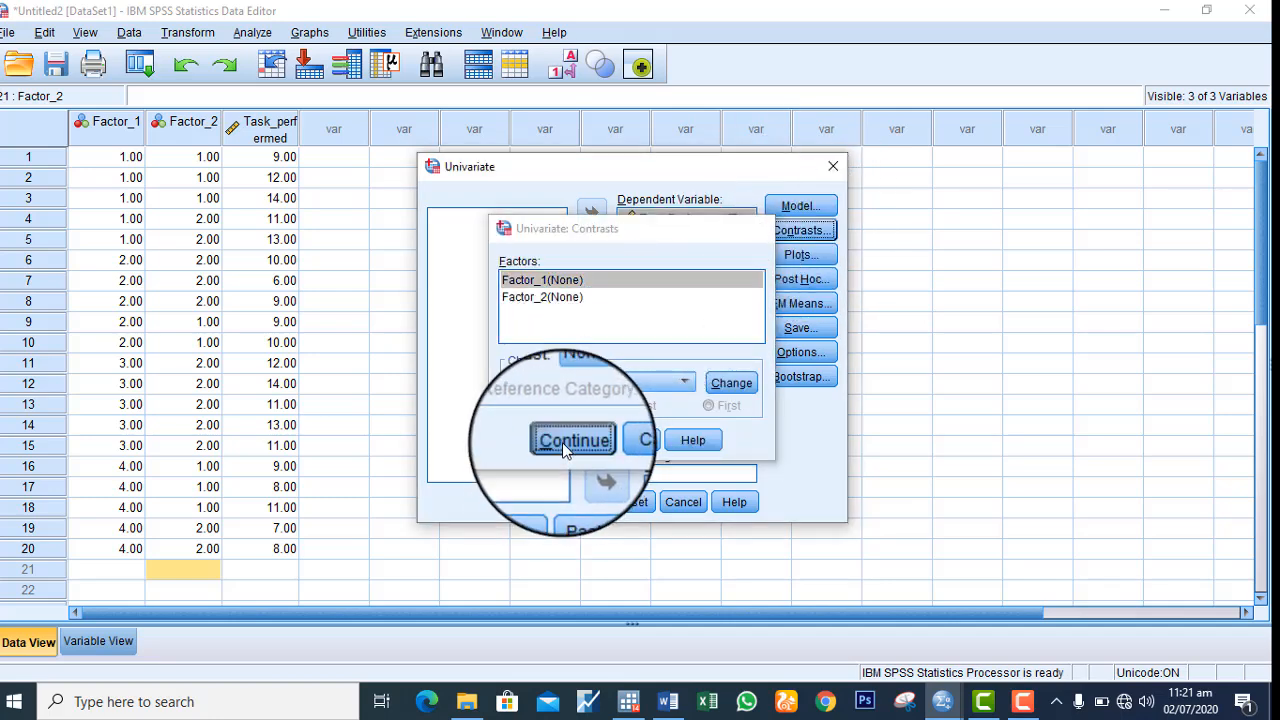
Add two profile plots to the univariate analysis, one with Factor_1 and one with Factor_2 on the horizontal axis
left_click(795, 258)
left_click(510, 133)
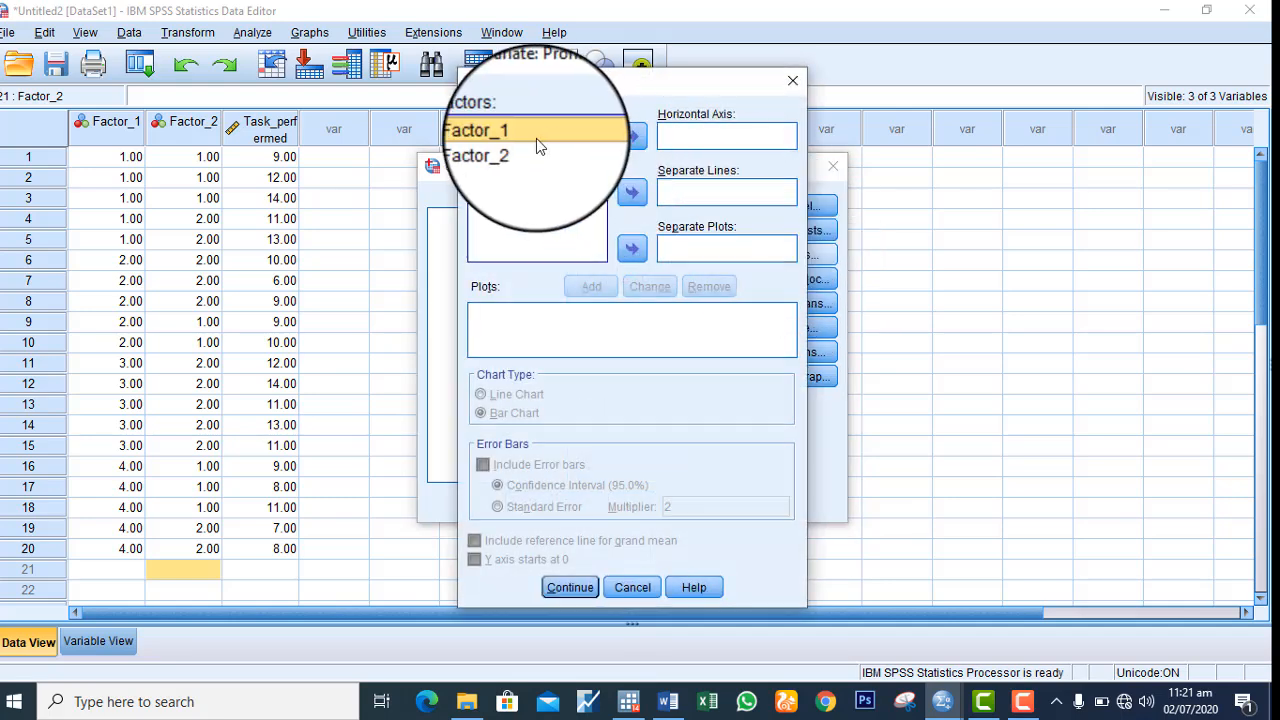
left_click(632, 138)
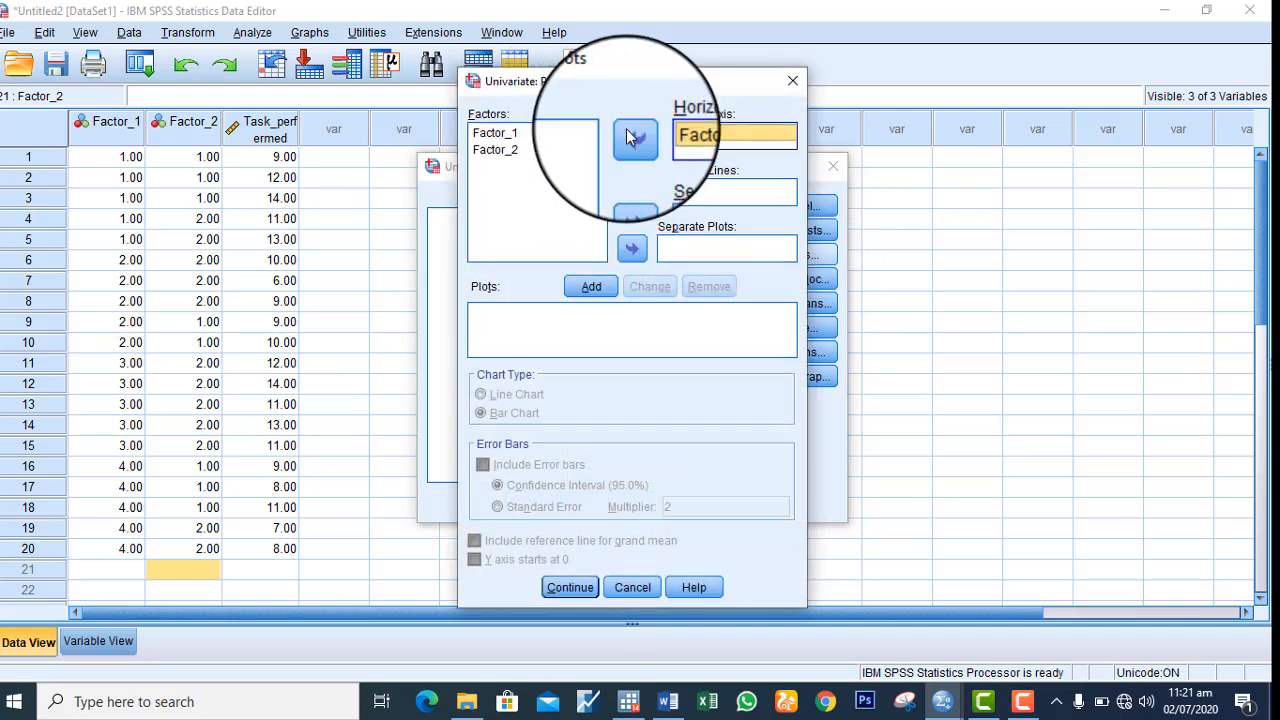
left_click(589, 289)
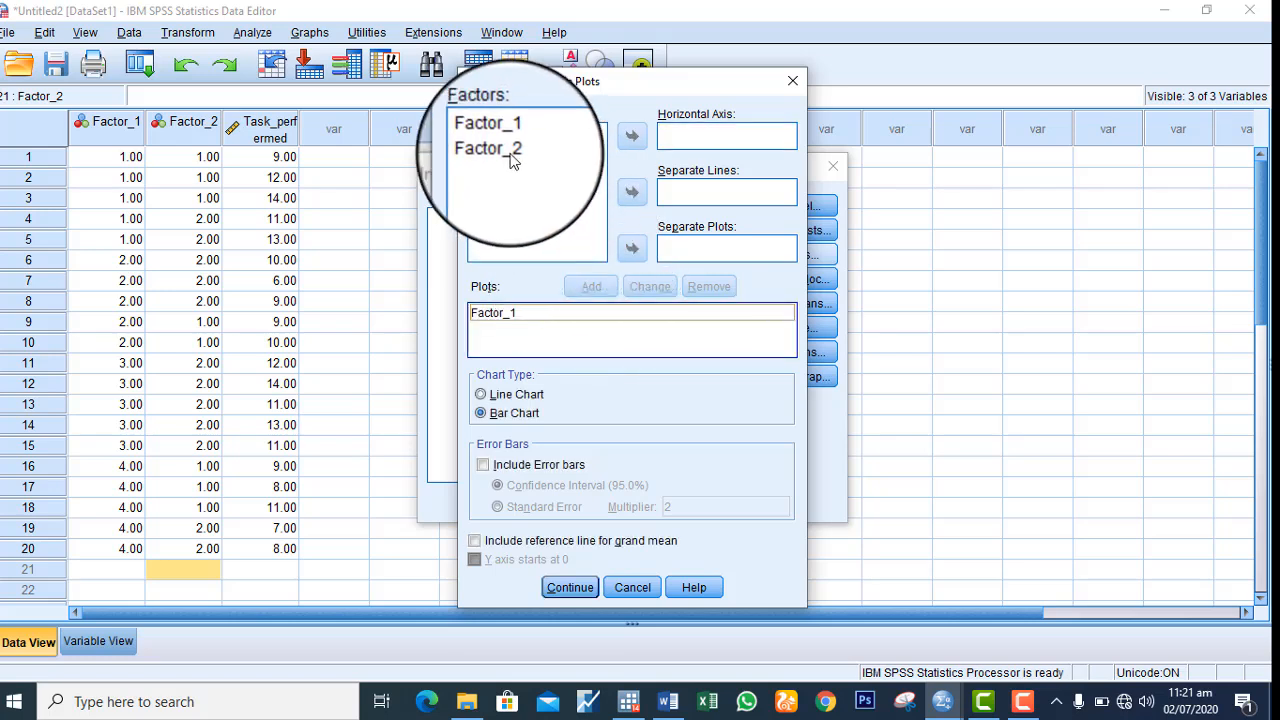
left_click(500, 150)
left_click(632, 138)
left_click(589, 287)
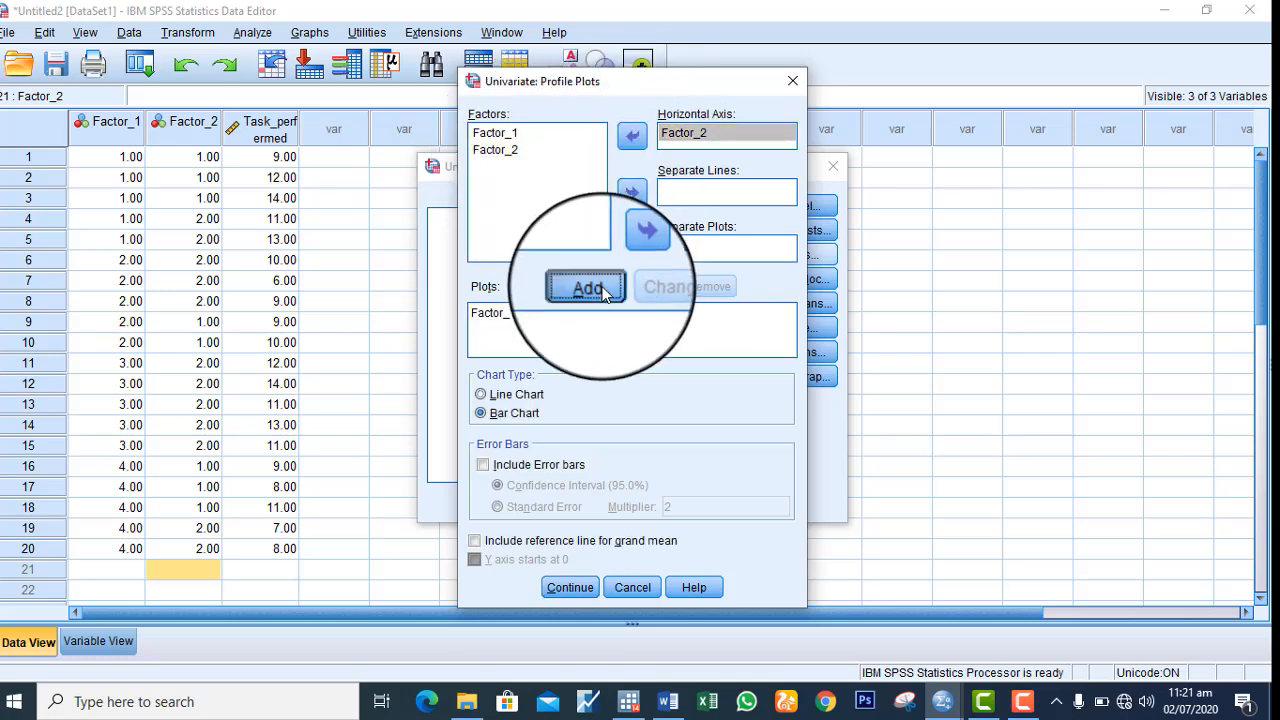
Add a Factor_1*Factor_2 interaction plot with Factor_1 on the horizontal axis and Factor_2 as separate lines, and accept the profile plots
left_click(510, 135)
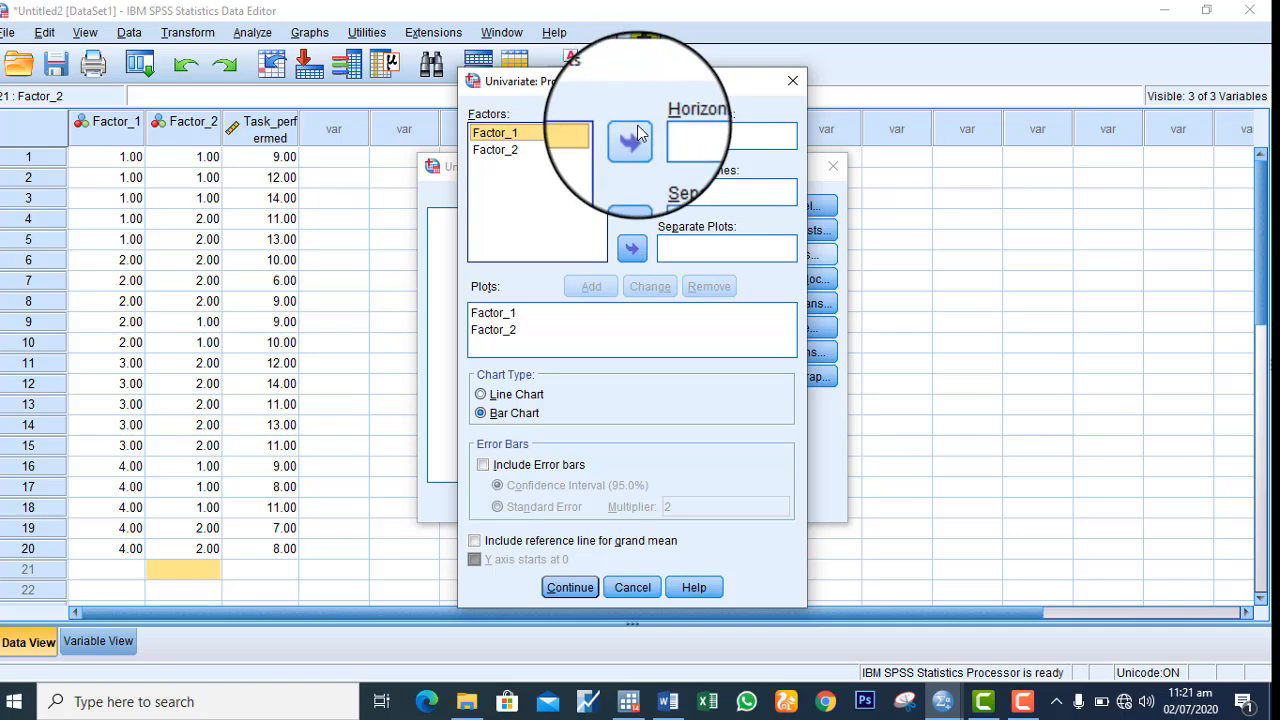
left_click(632, 137)
left_click(520, 151)
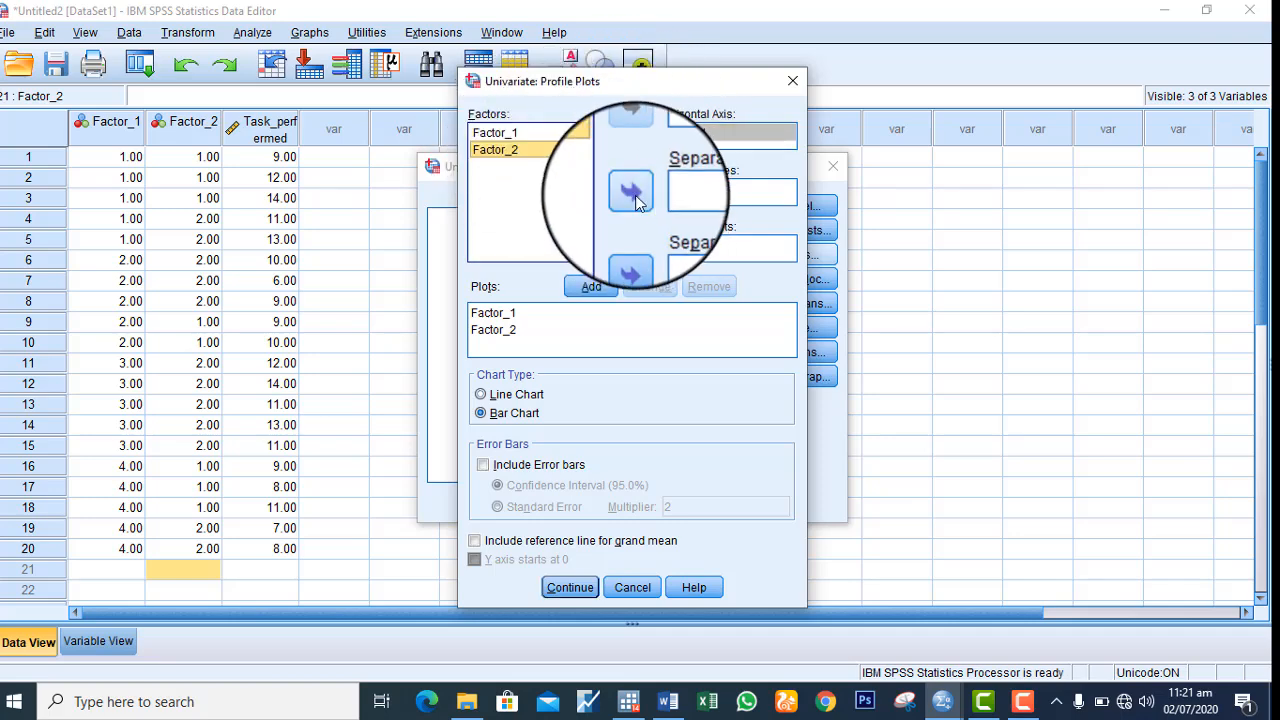
left_click(591, 287)
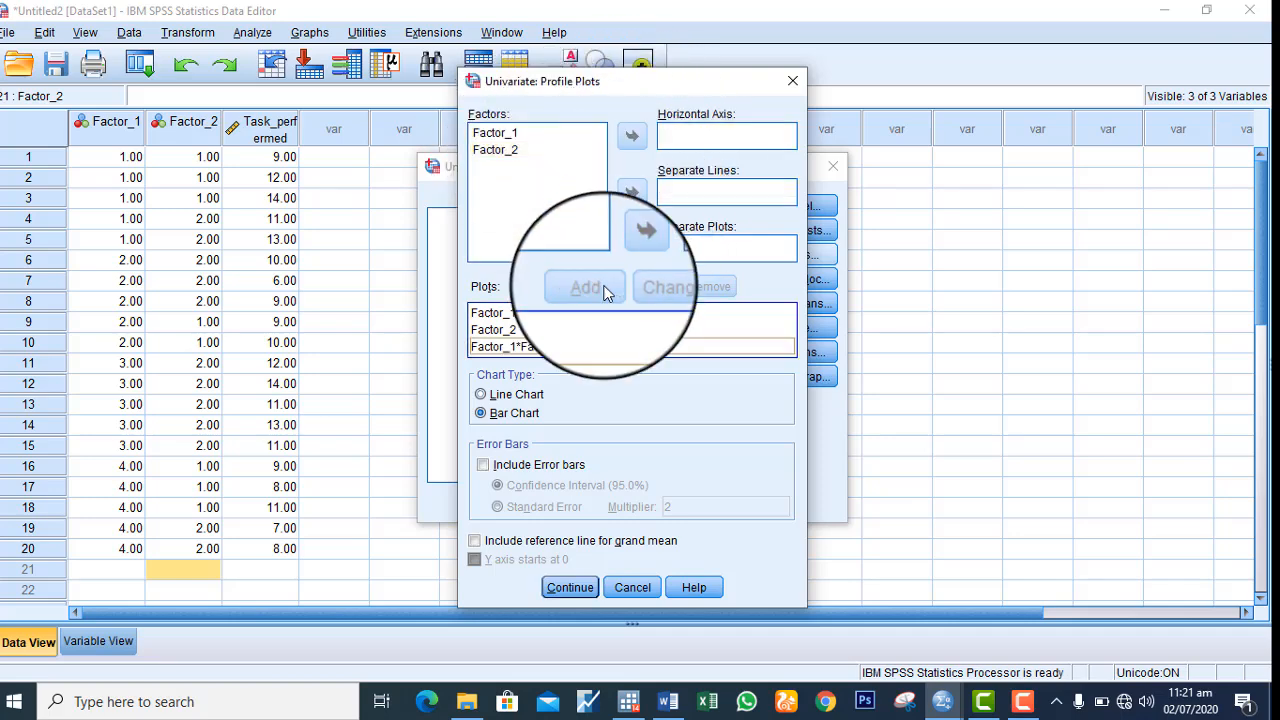
left_click(568, 587)
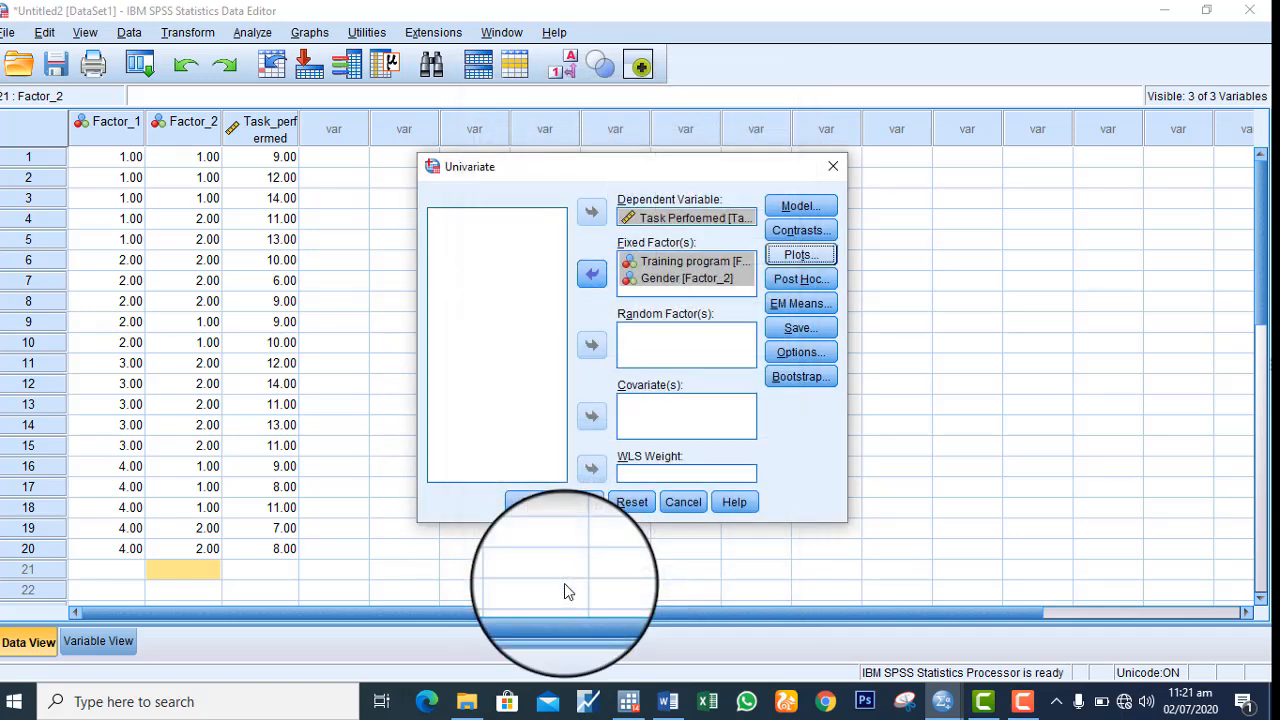
Request post hoc tests for Factor_1 and Factor_2 using LSD and Bonferroni
left_click(800, 277)
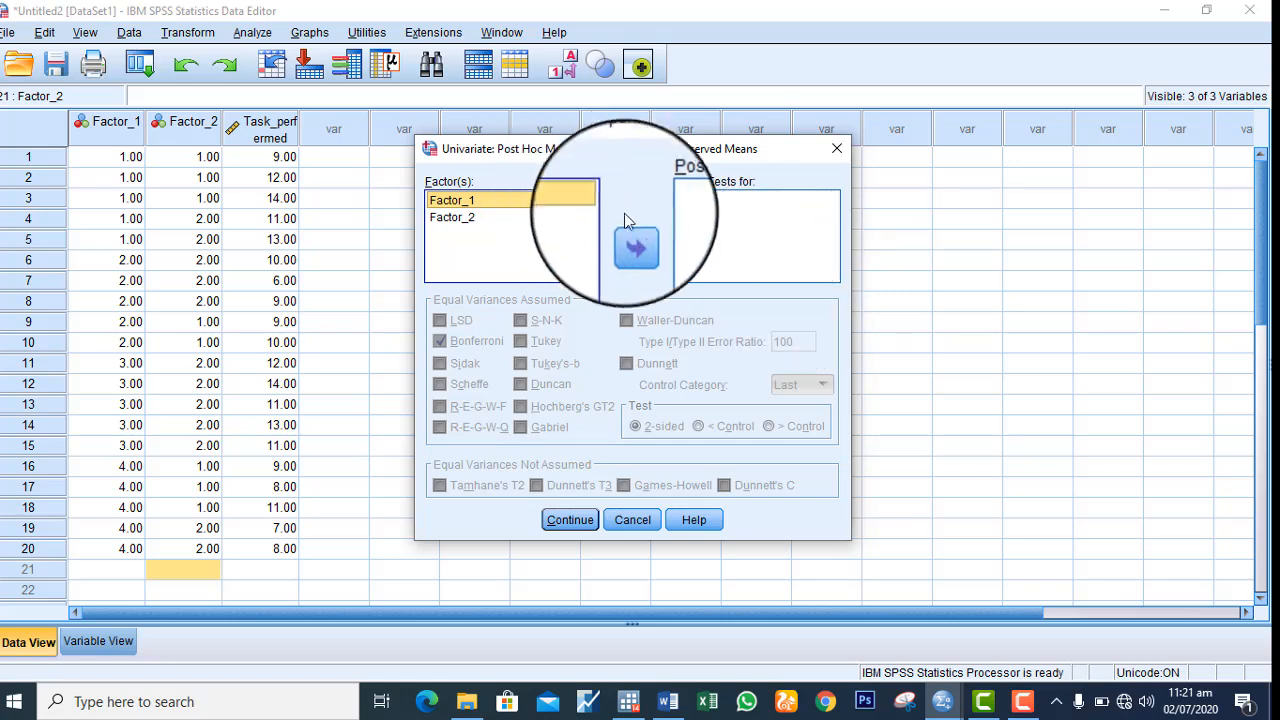
left_click(632, 238)
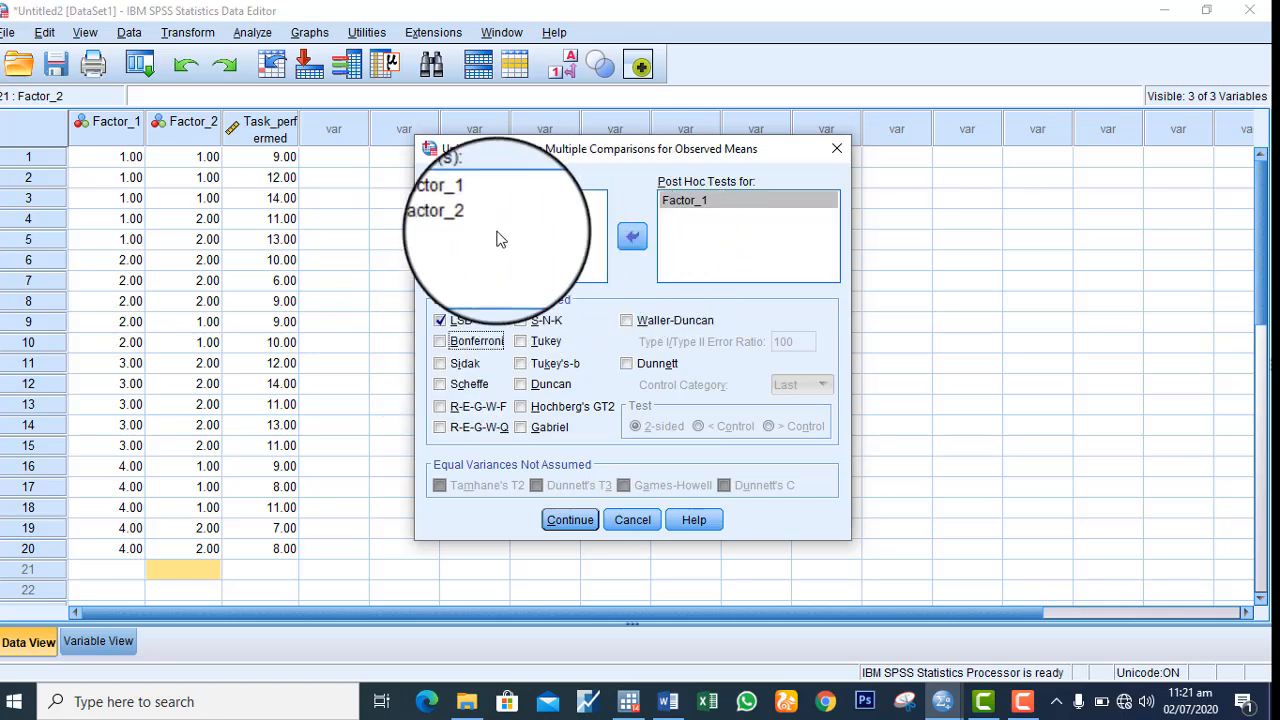
left_click(470, 219)
left_click(631, 236)
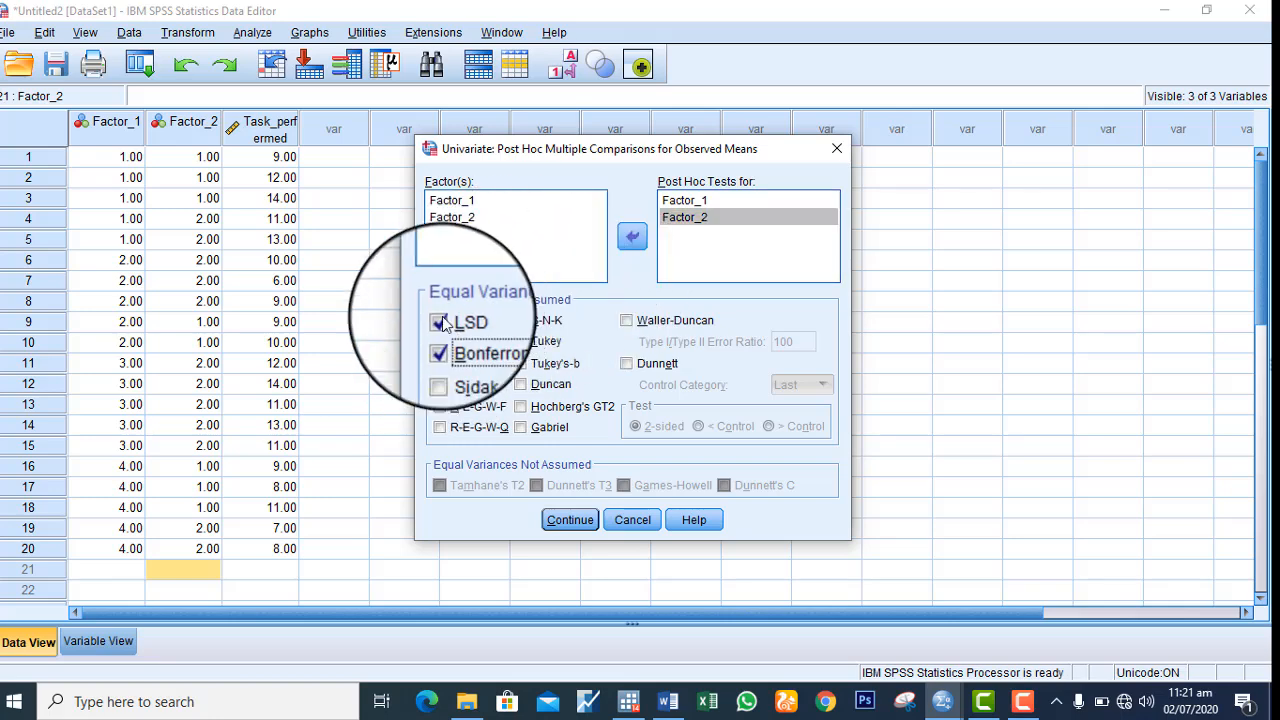
left_click(555, 516)
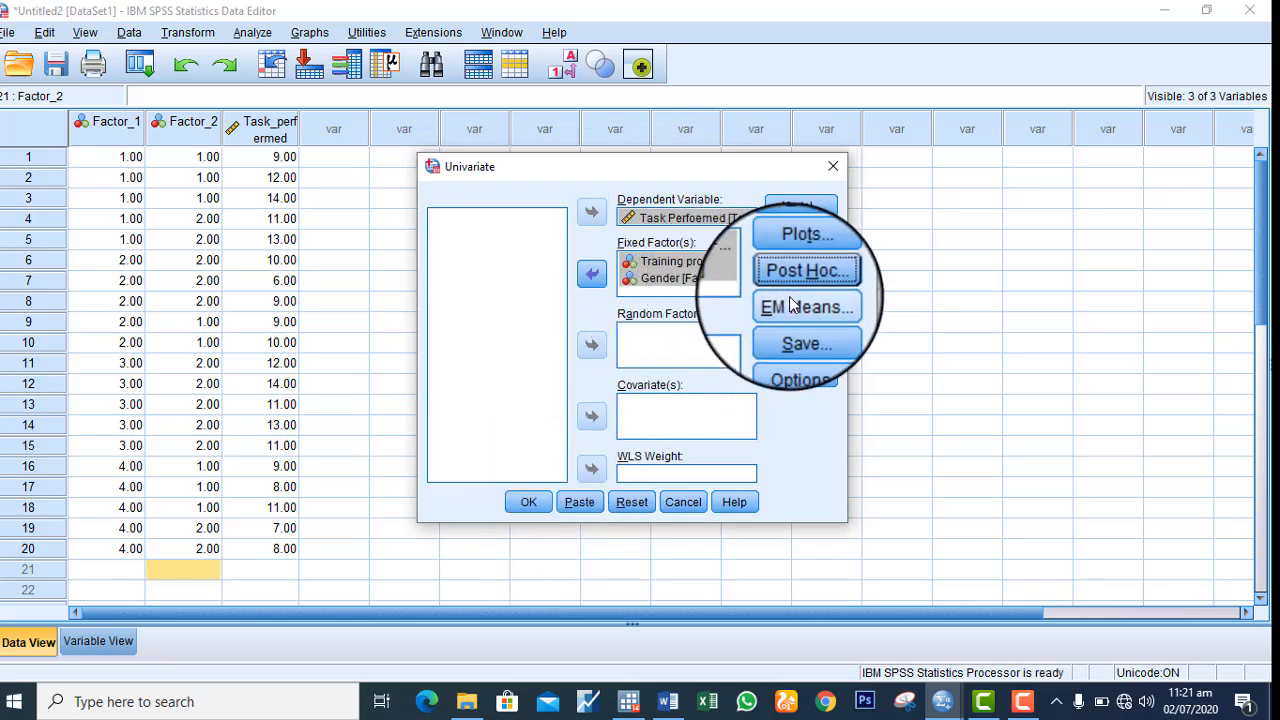
Request estimated marginal means for Factor_1, Factor_2 and the Factor_1*Factor_2 interaction
left_click(792, 305)
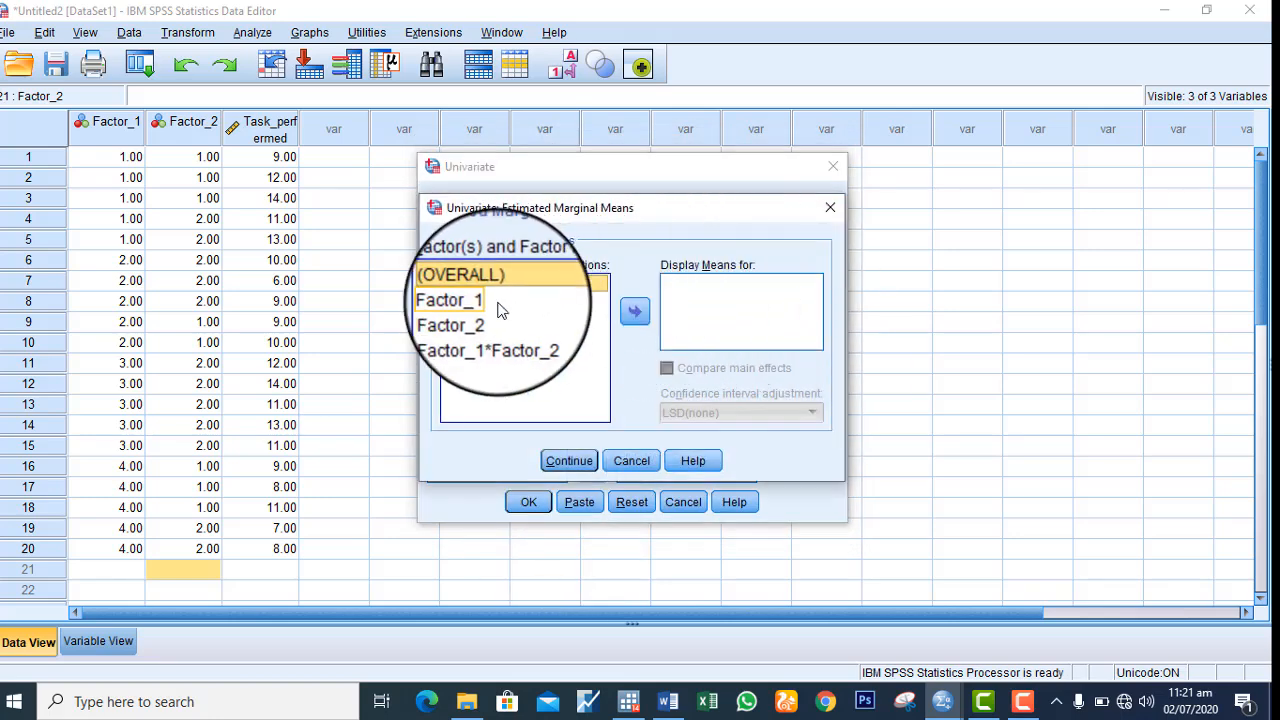
left_click(500, 309)
left_click(632, 311)
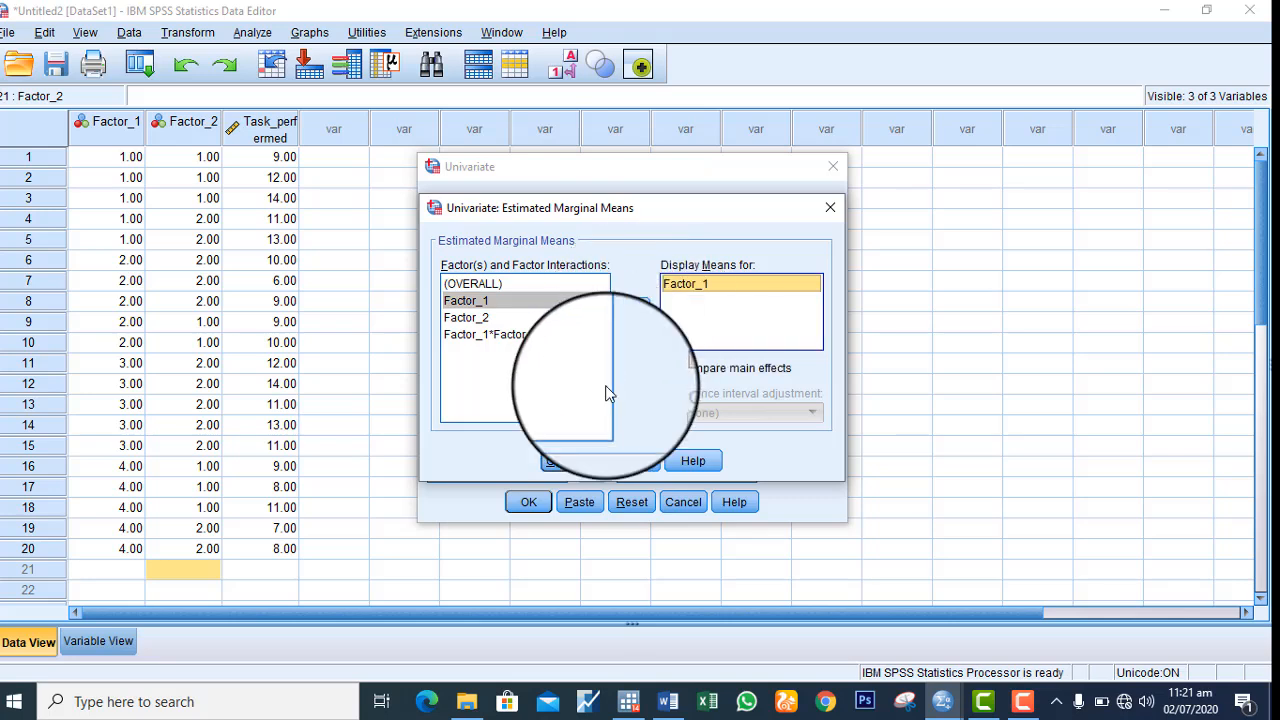
left_click(468, 318)
left_click(632, 312)
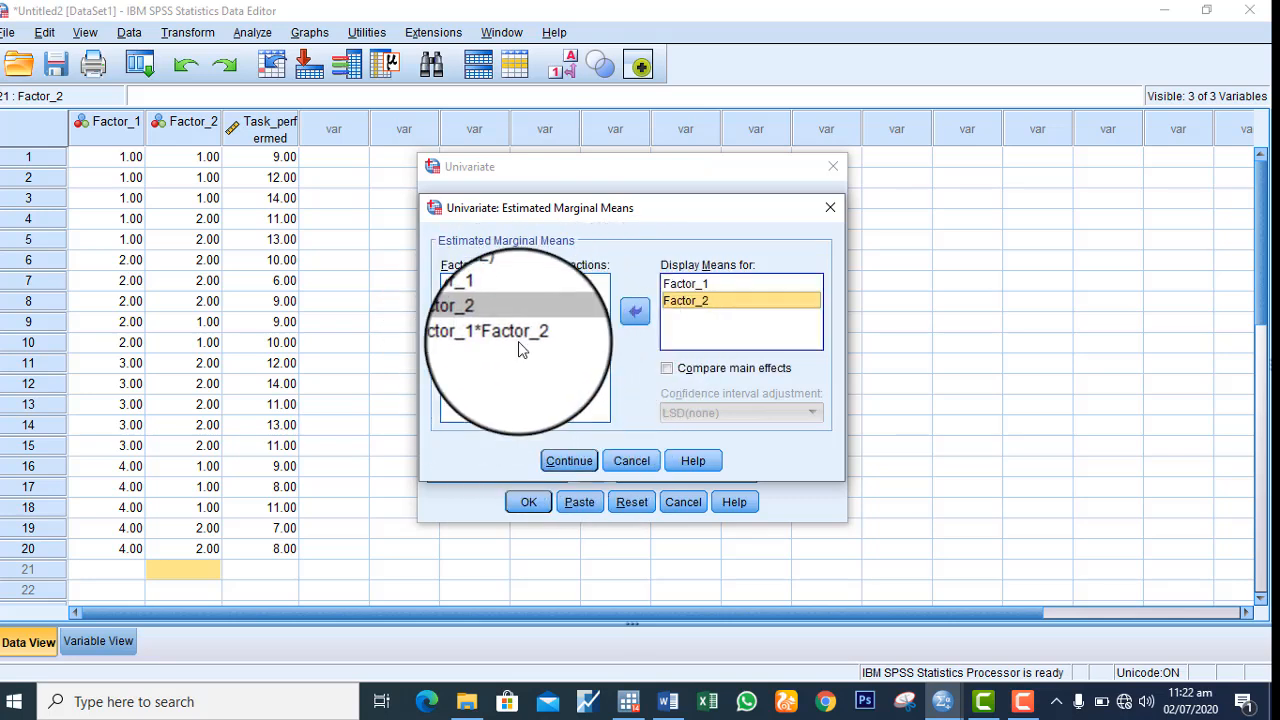
left_click(516, 336)
left_click(635, 314)
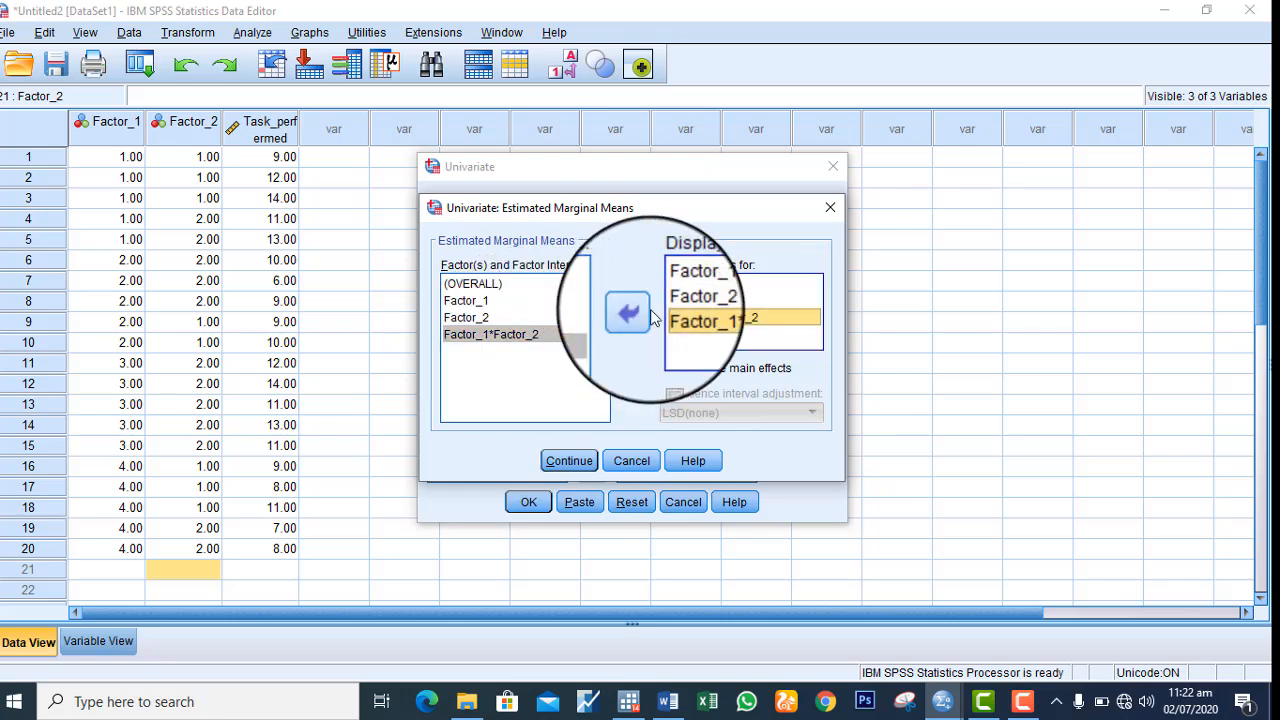
Compare main effects in the estimated marginal means with a Bonferroni confidence interval adjustment, and accept the settings
left_click(667, 369)
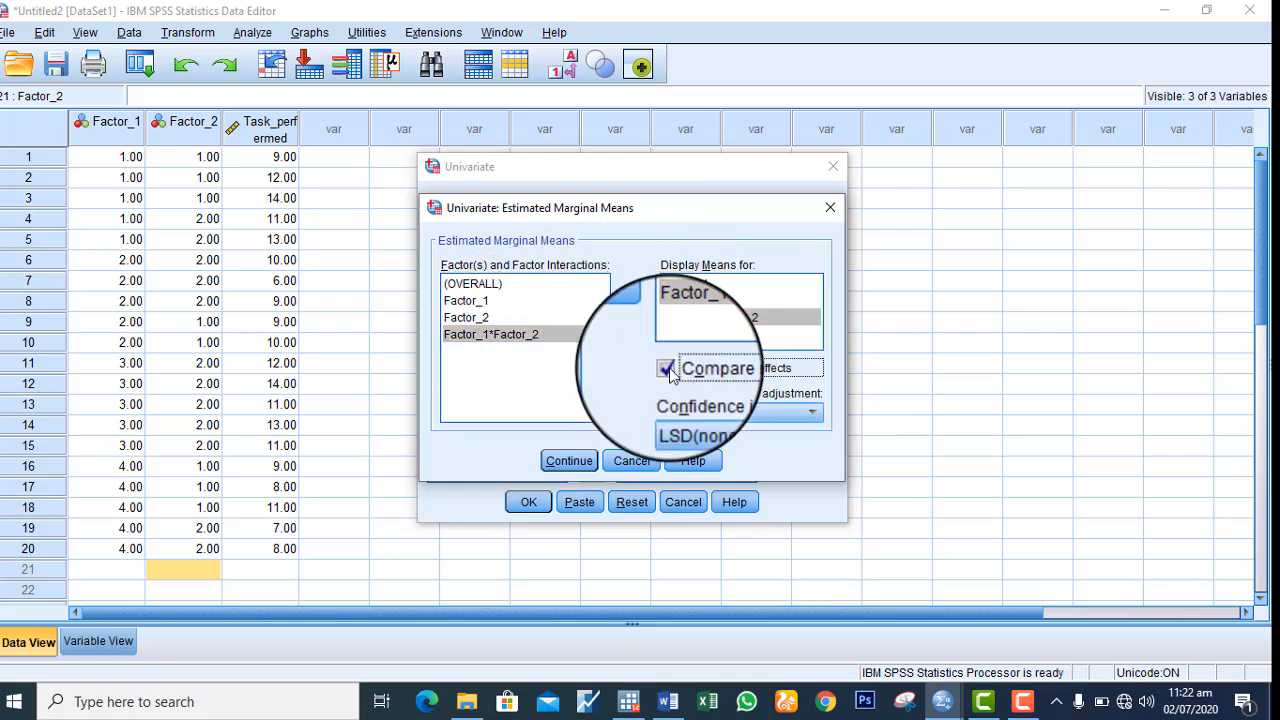
left_click(800, 411)
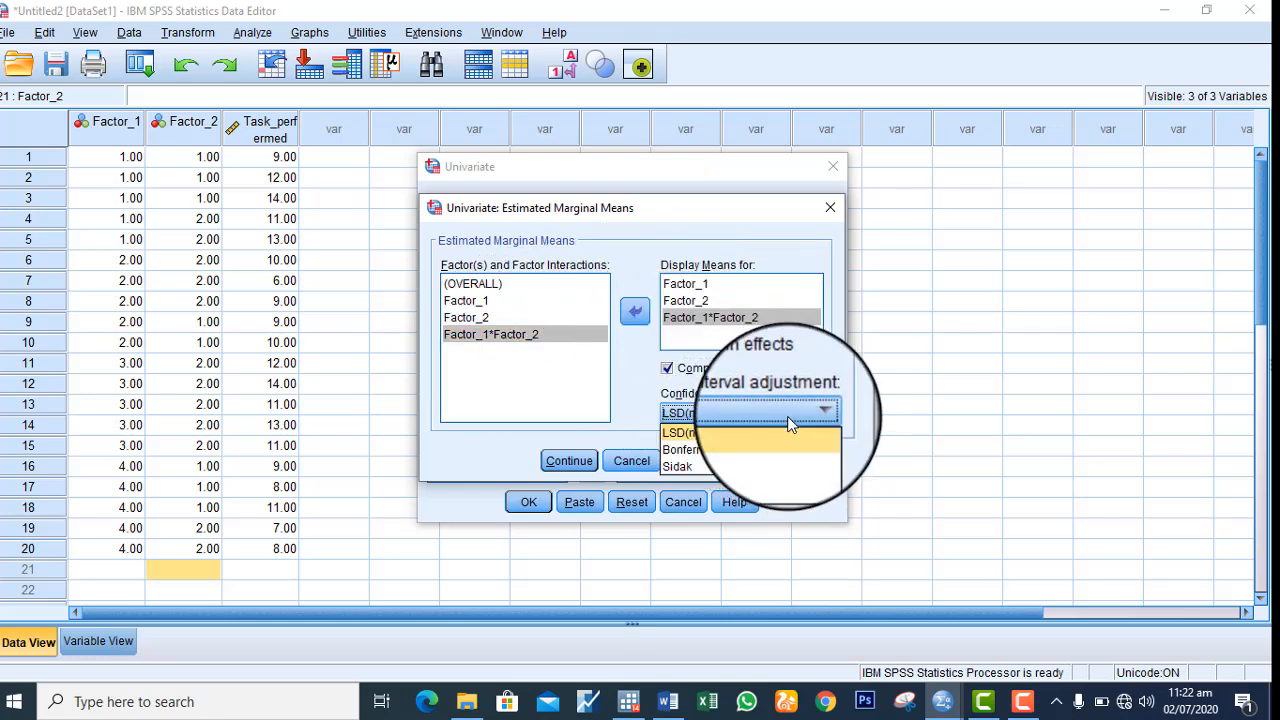
left_click(742, 447)
left_click(564, 462)
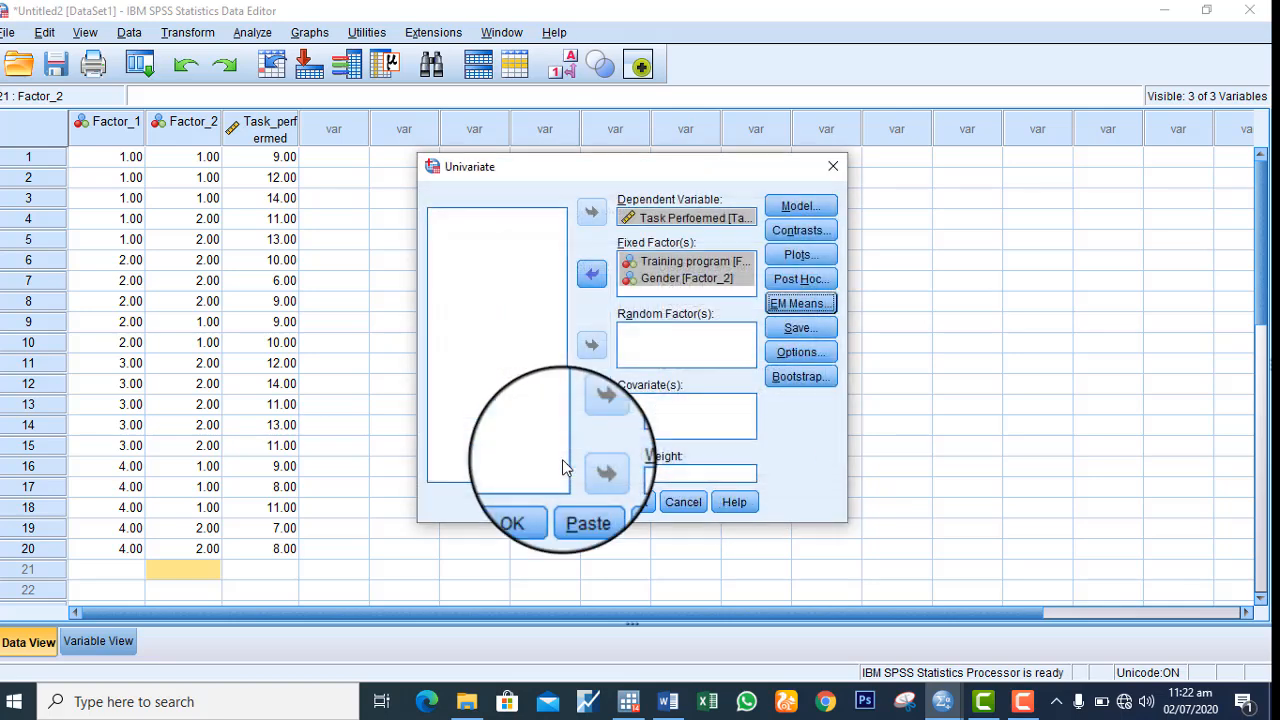
Include descriptive statistics and homogeneity tests in the univariate options, and run the analysis
left_click(789, 352)
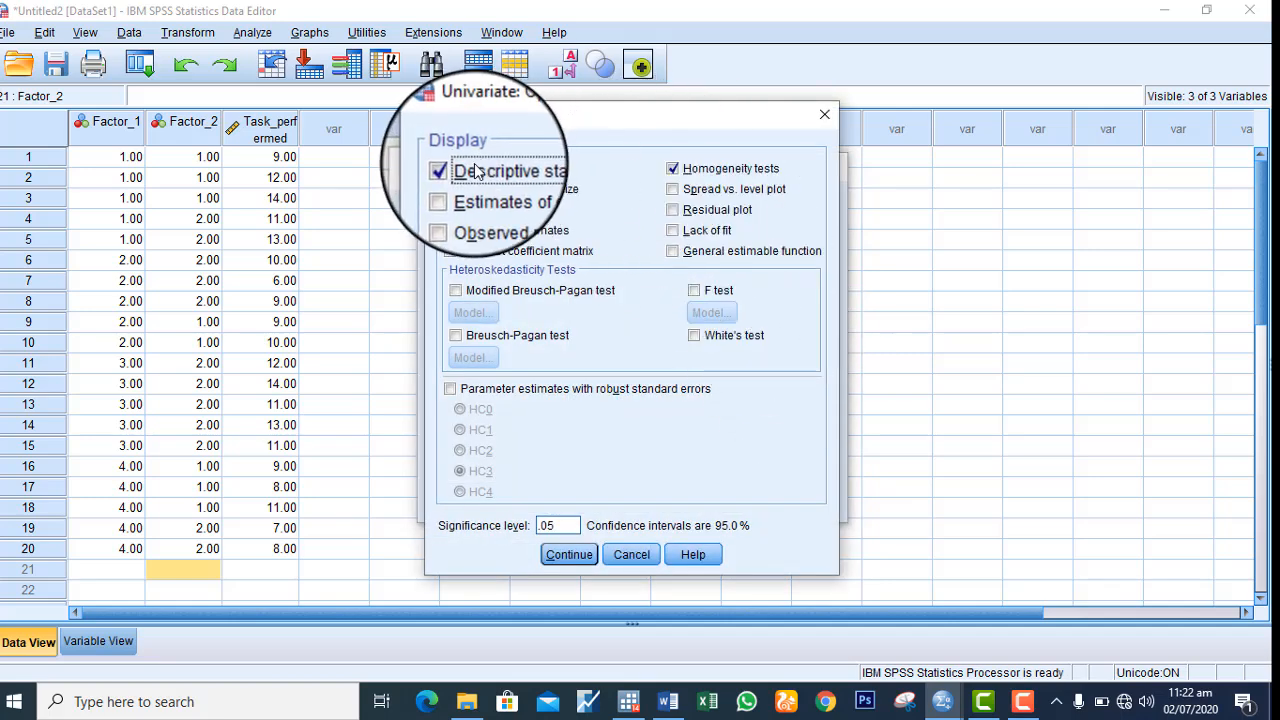
left_click(562, 552)
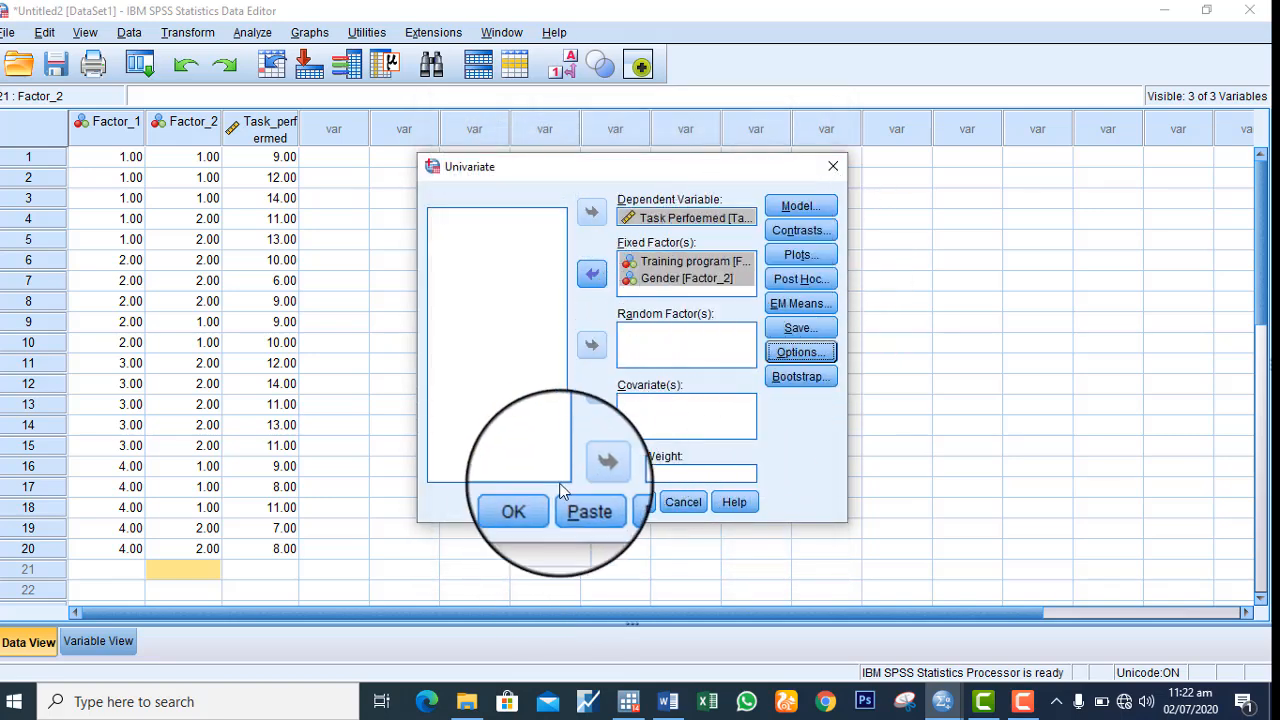
left_click(540, 507)
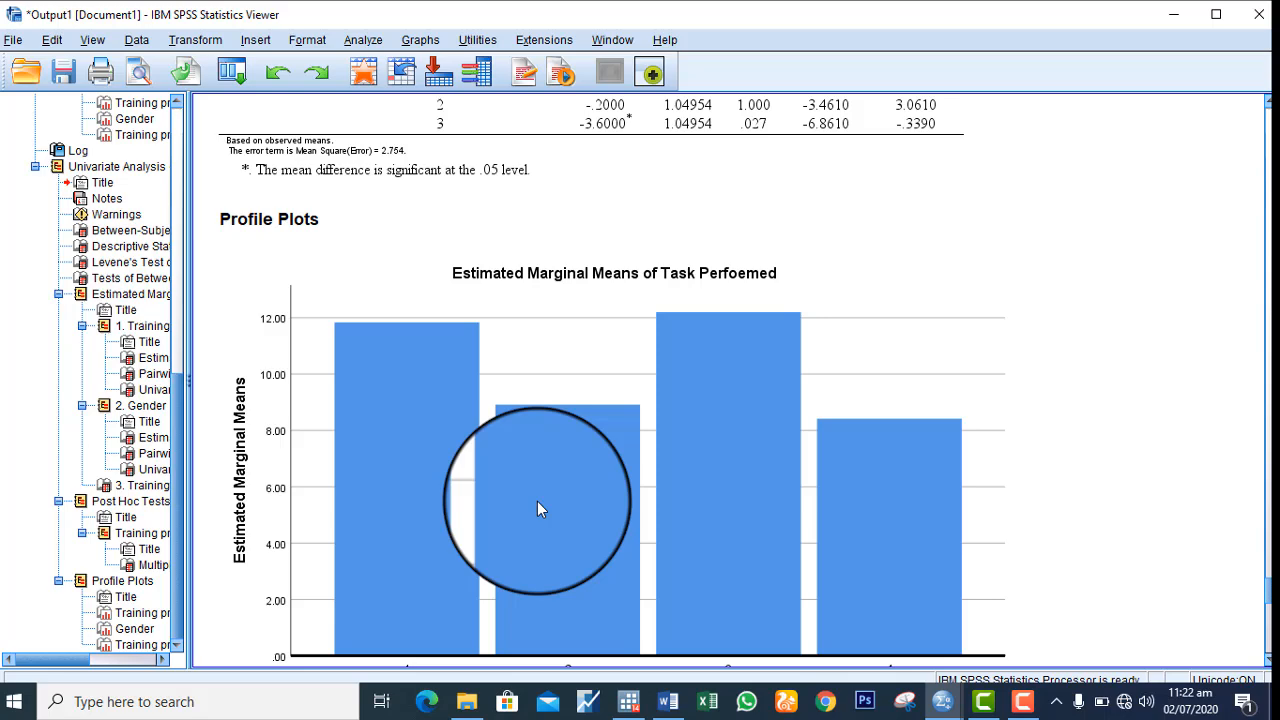
Examine the between-subjects factors, descriptive statistics, Levene's test and tests of between-subjects effects in the output
left_click(537, 509)
left_click(1063, 543)
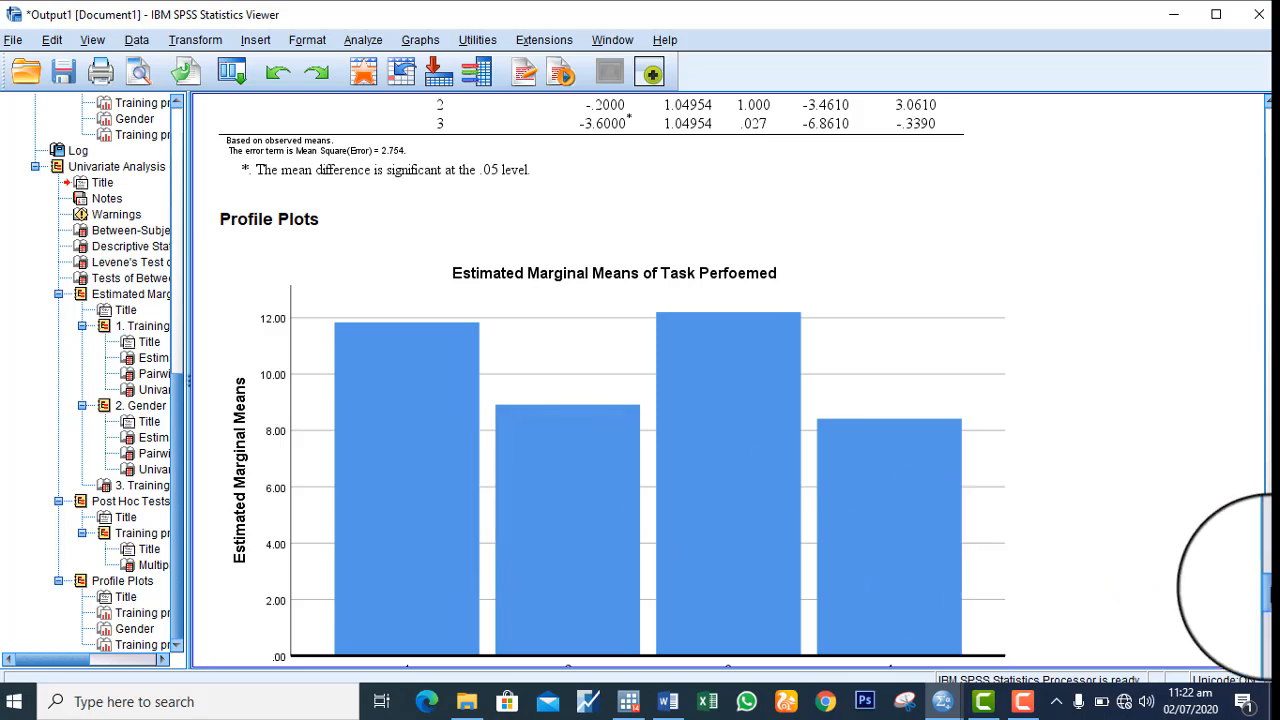
left_click_drag(1268, 585, 1268, 408)
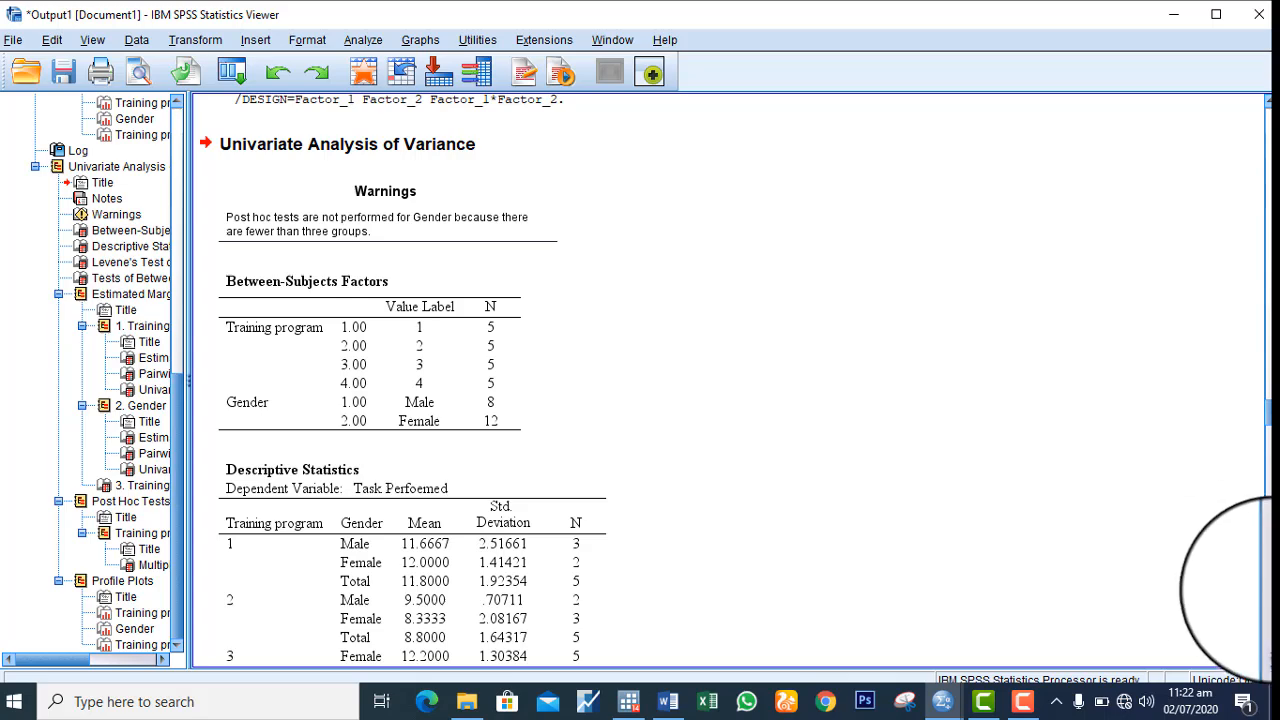
left_click_drag(1265, 661, 1265, 661)
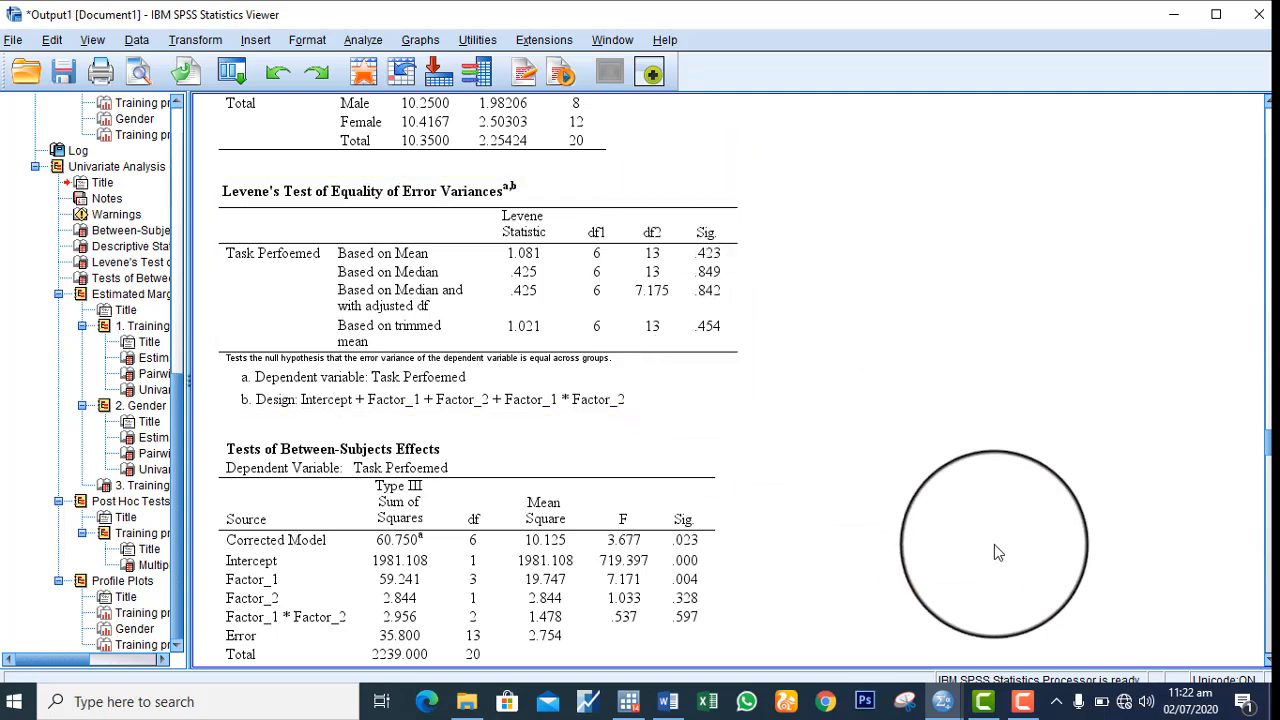
Review the estimated marginal means, pairwise comparisons and univariate tests for training program, gender and their interaction
scroll(1266, 662, "down", 5)
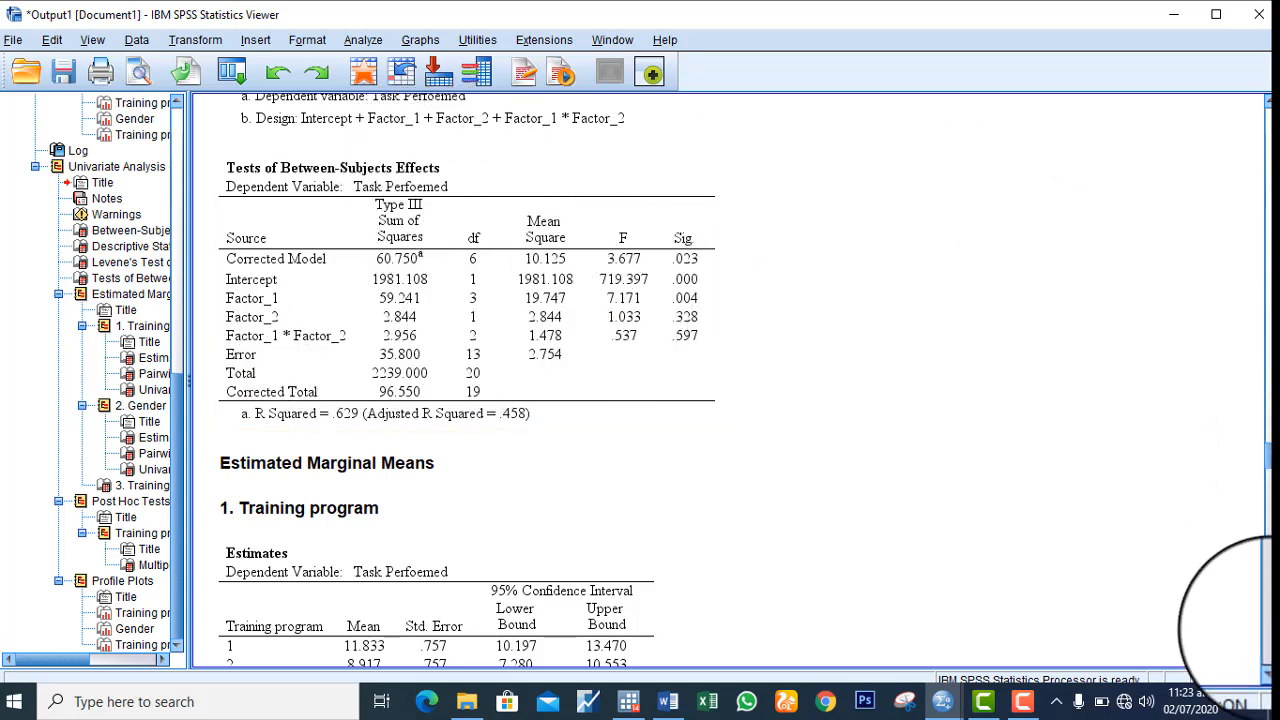
scroll(1230, 620, "down", 5)
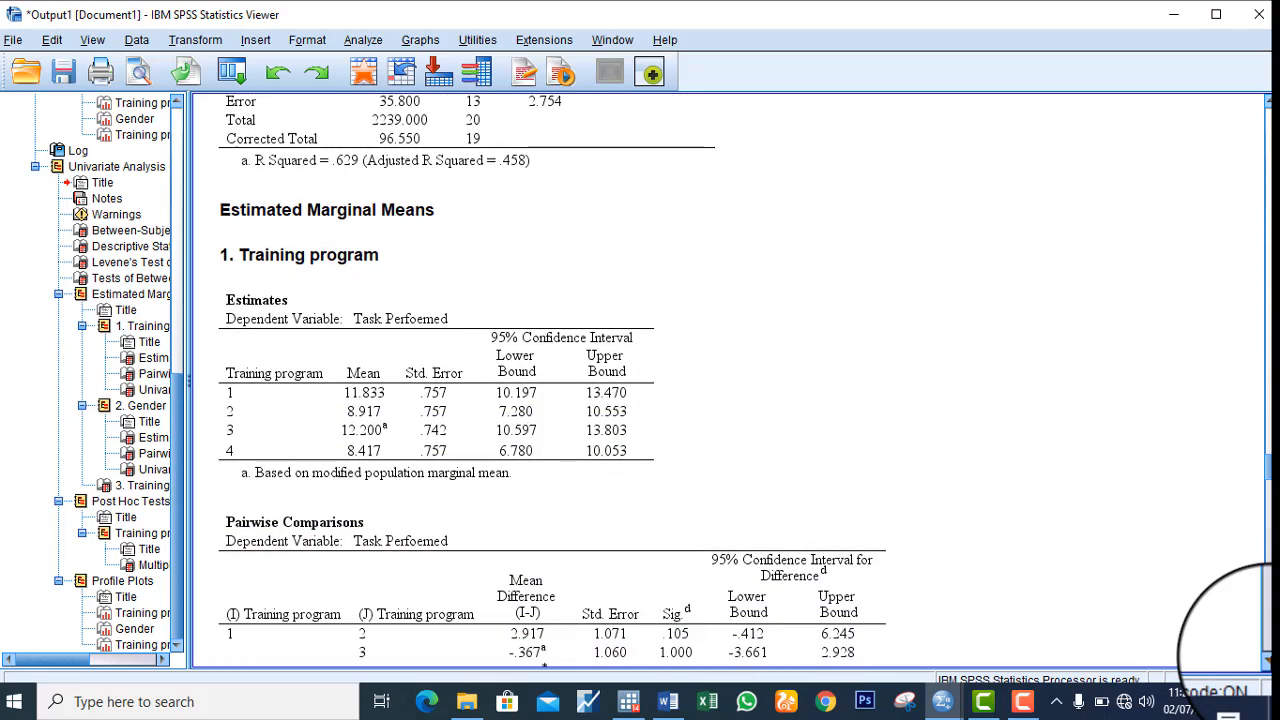
scroll(1230, 620, "down", 1)
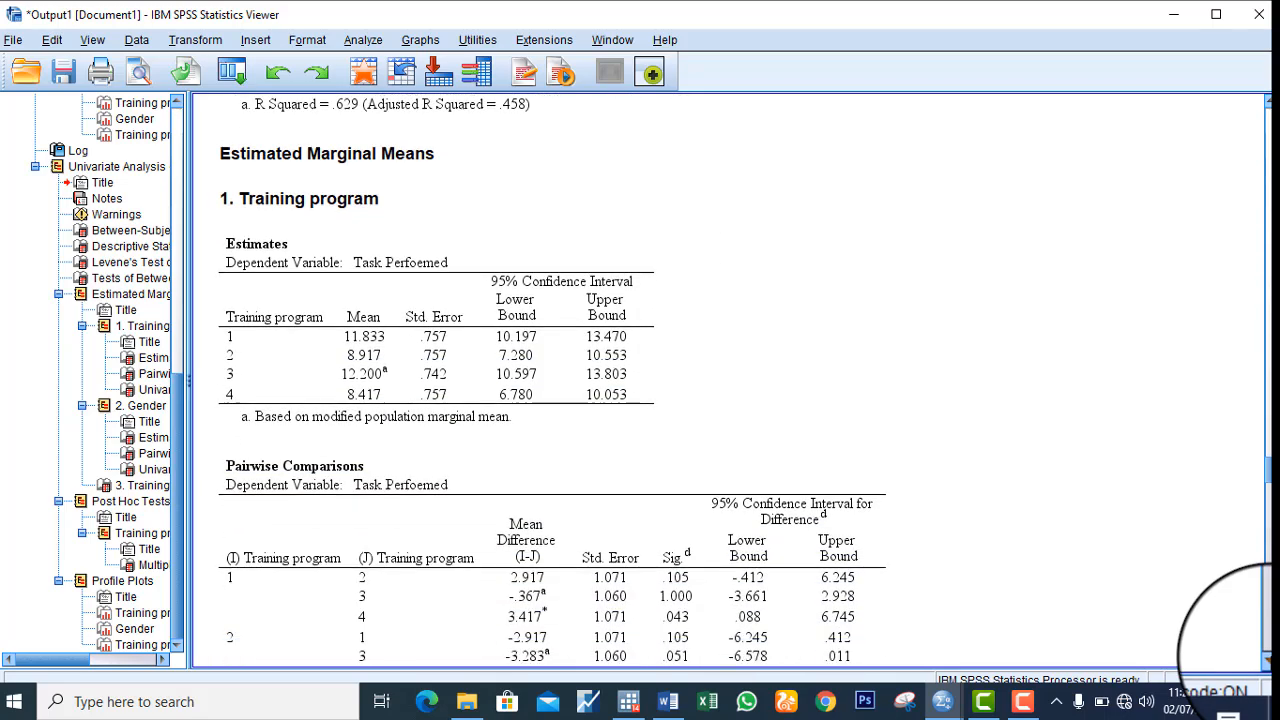
scroll(1228, 618, "down", 7)
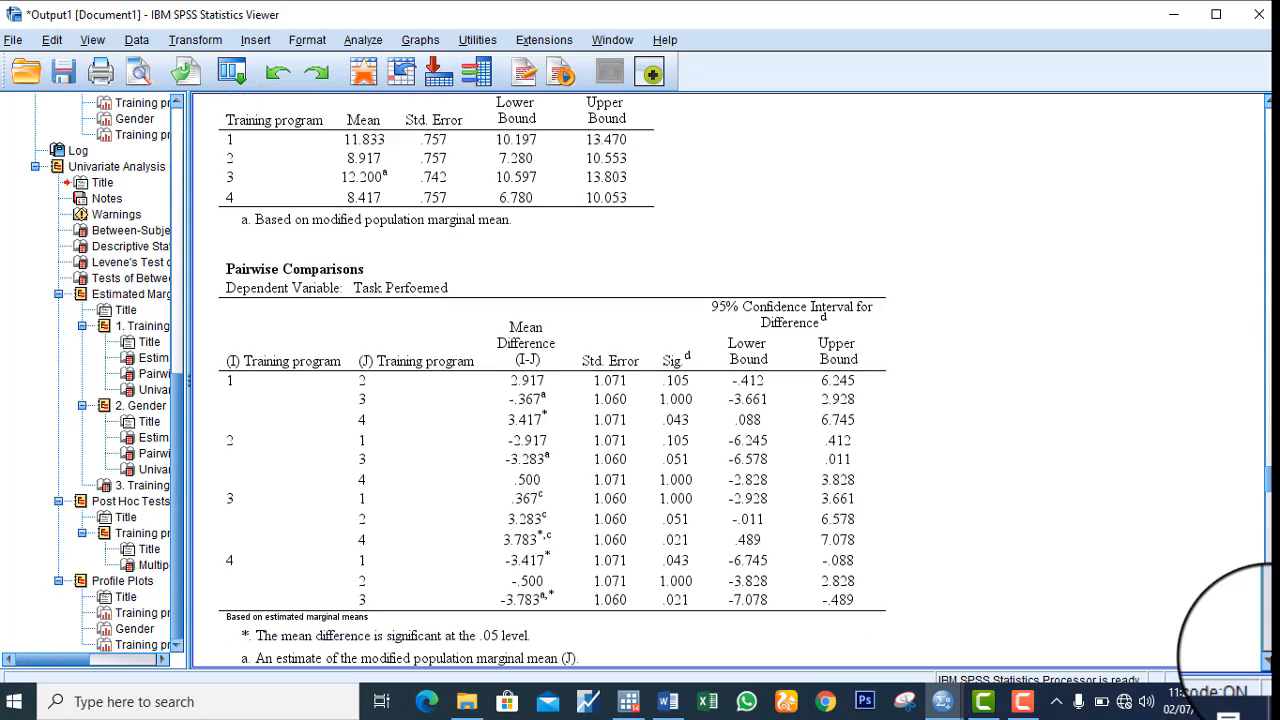
scroll(1228, 640, "down", 7)
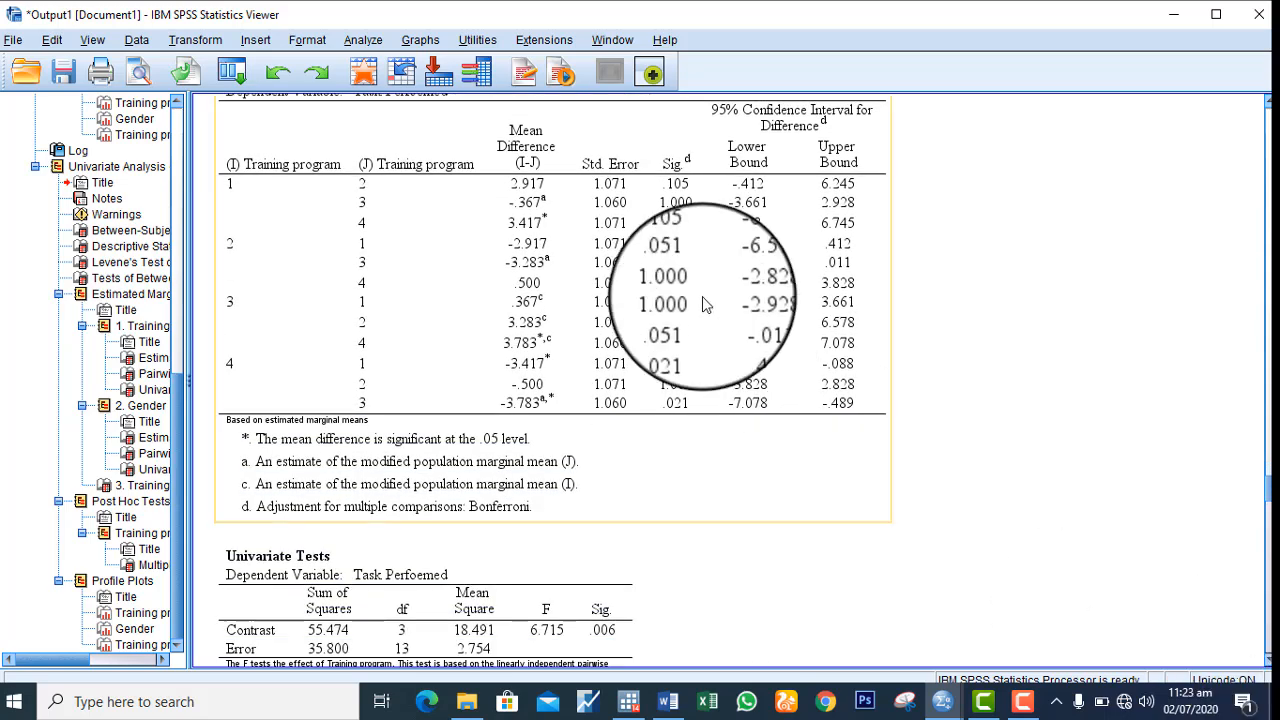
left_click(982, 416)
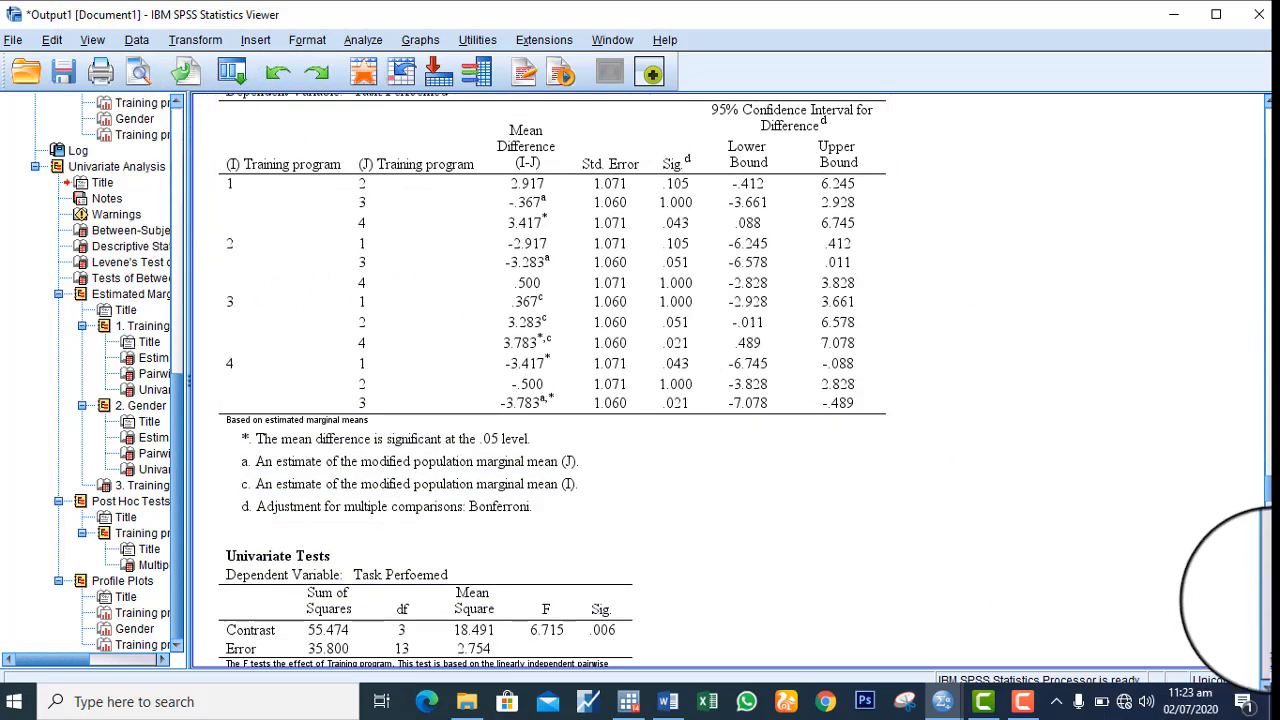
scroll(1267, 663, "down", 17)
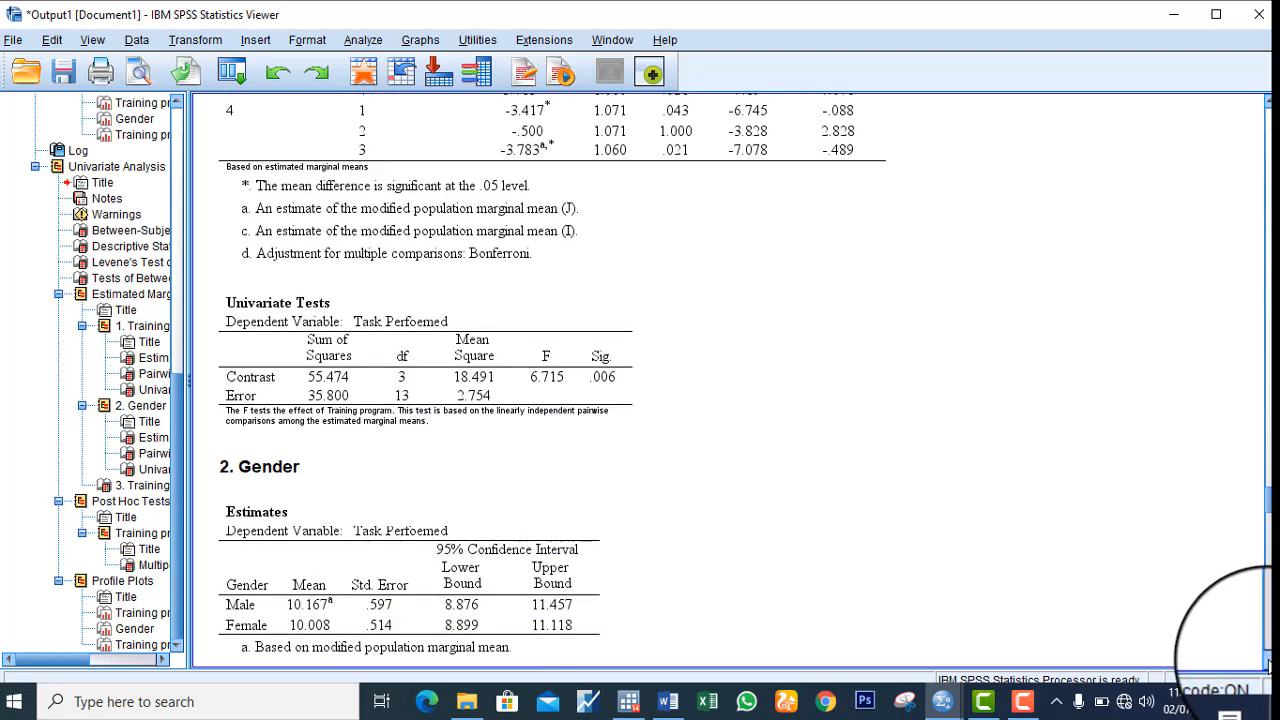
scroll(1267, 663, "down", 14)
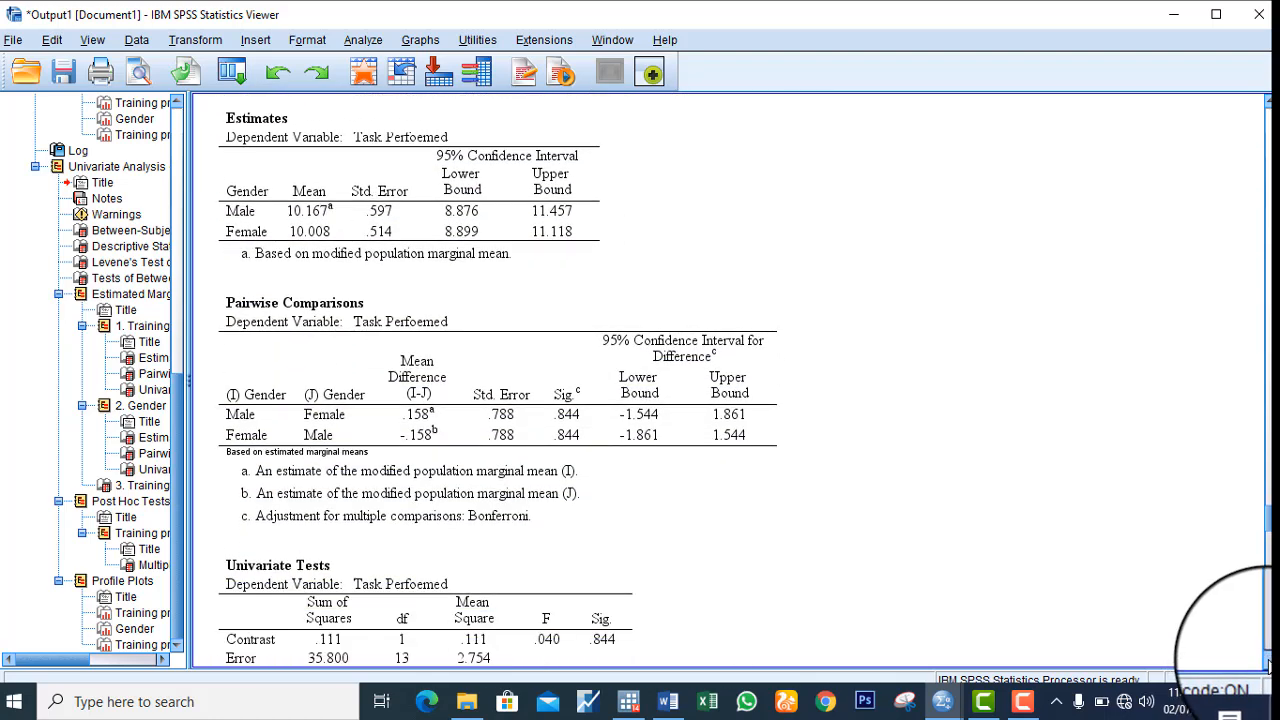
Review the post hoc multiple comparisons for training program and the profile plots of training program, gender and their interaction
scroll(1267, 663, "down", 14)
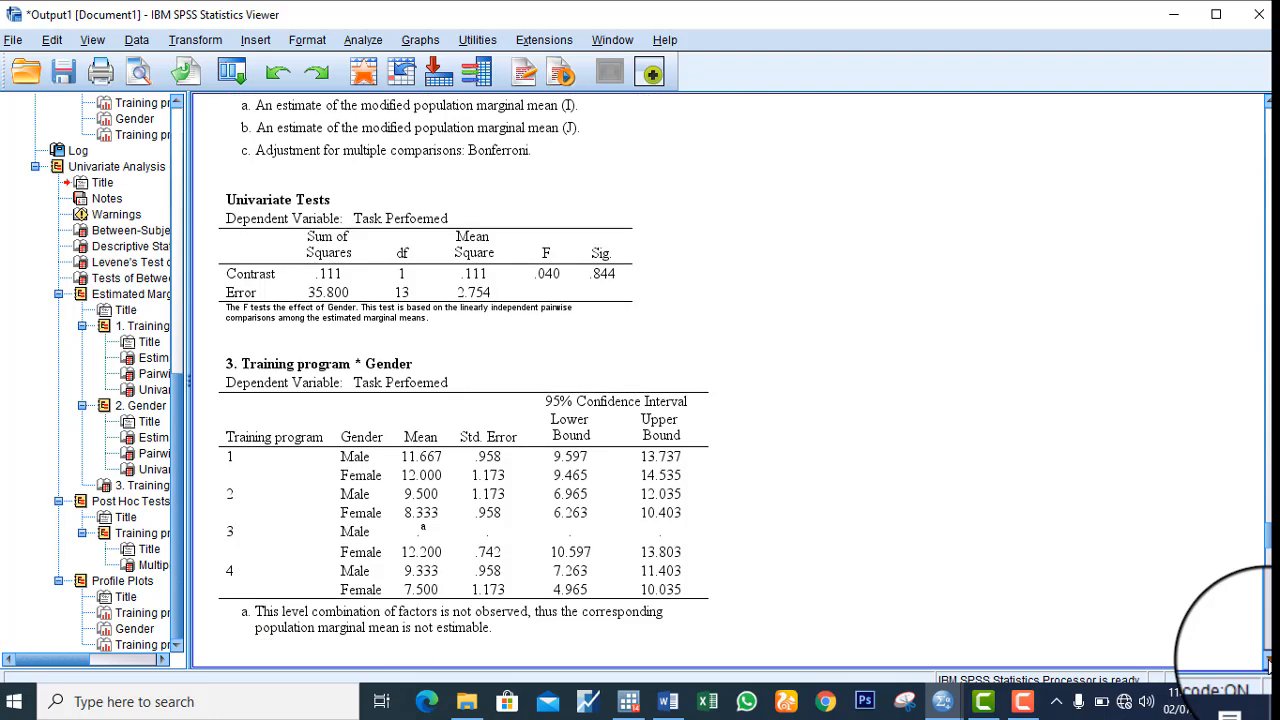
scroll(1267, 663, "down", 19)
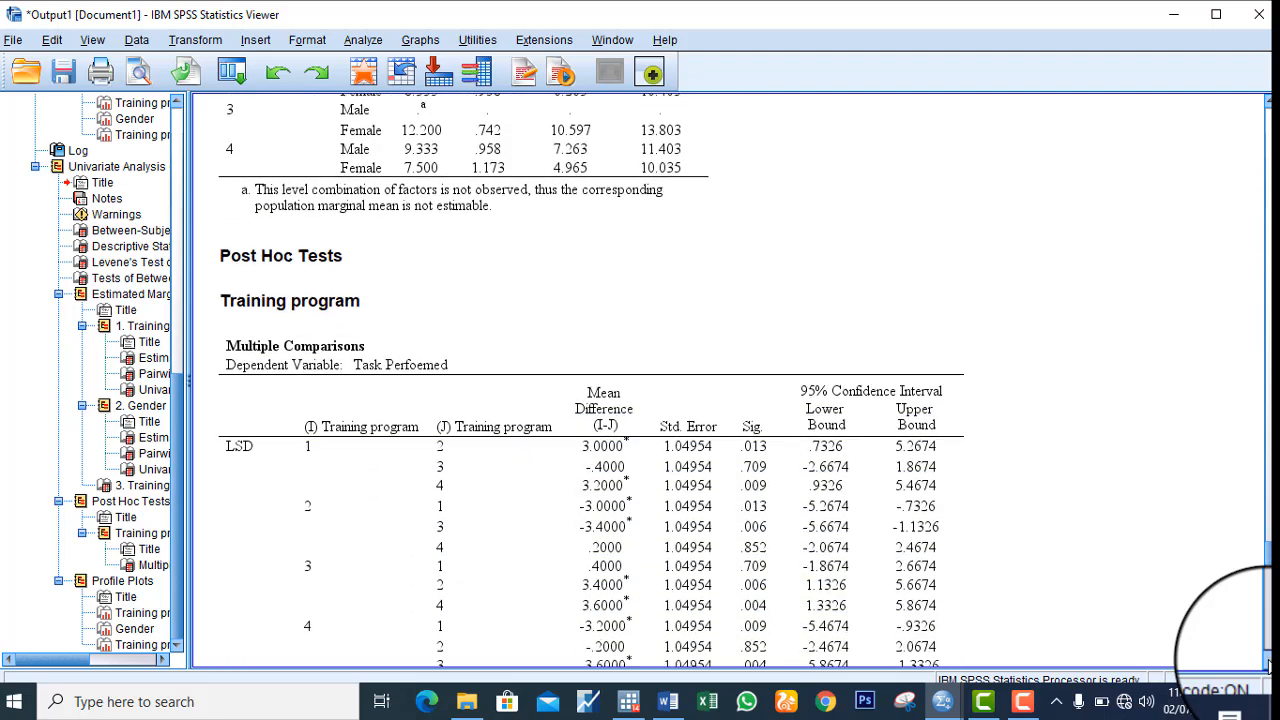
scroll(1267, 663, "down", 20)
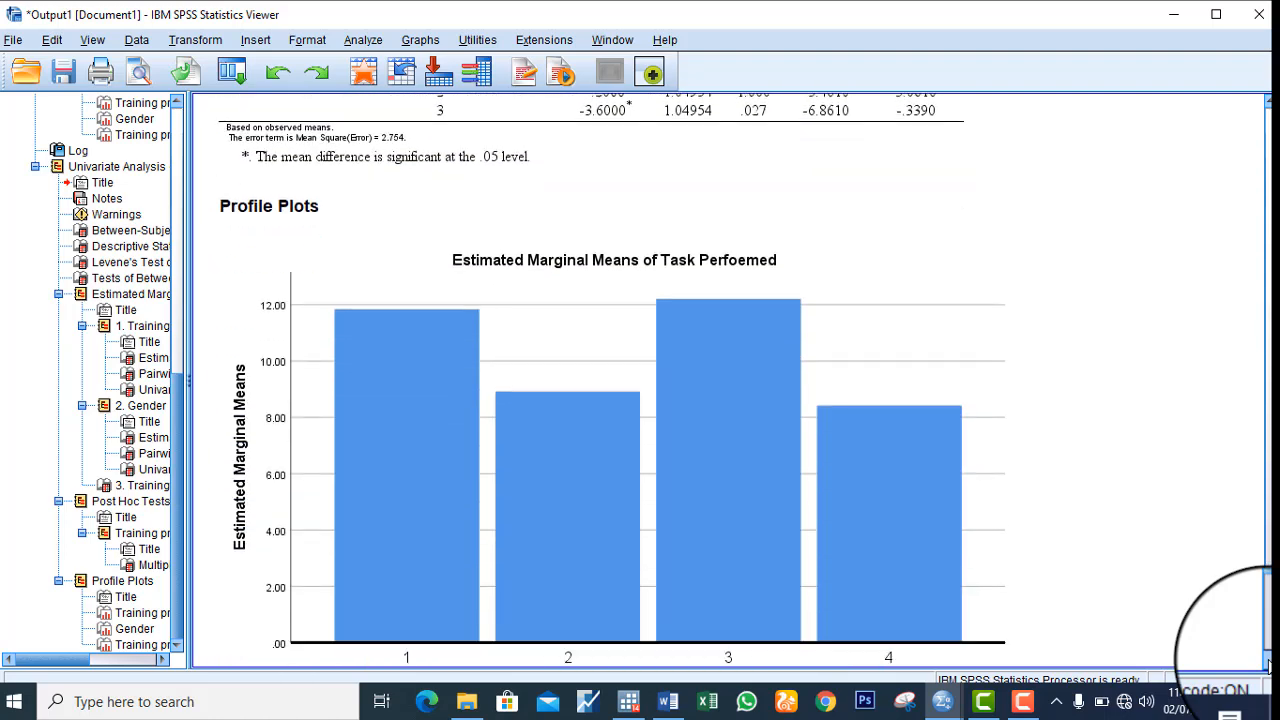
scroll(1267, 663, "down", 19)
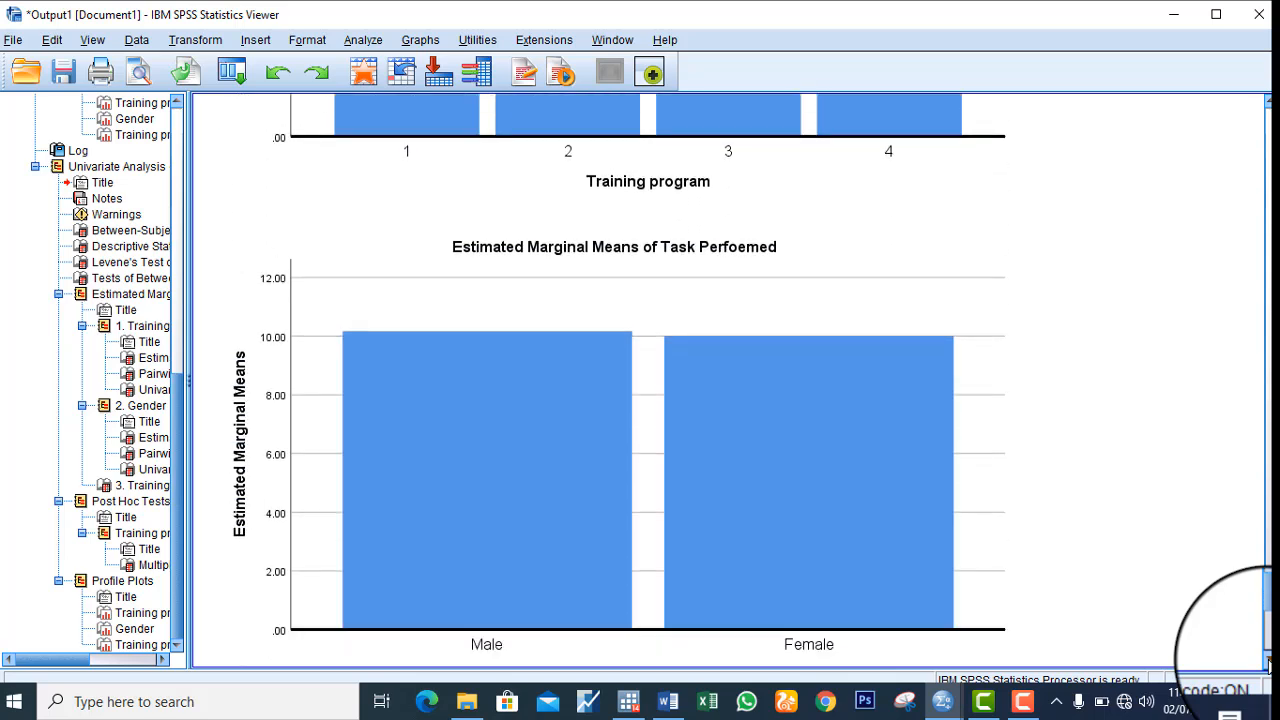
scroll(1267, 663, "down", 14)
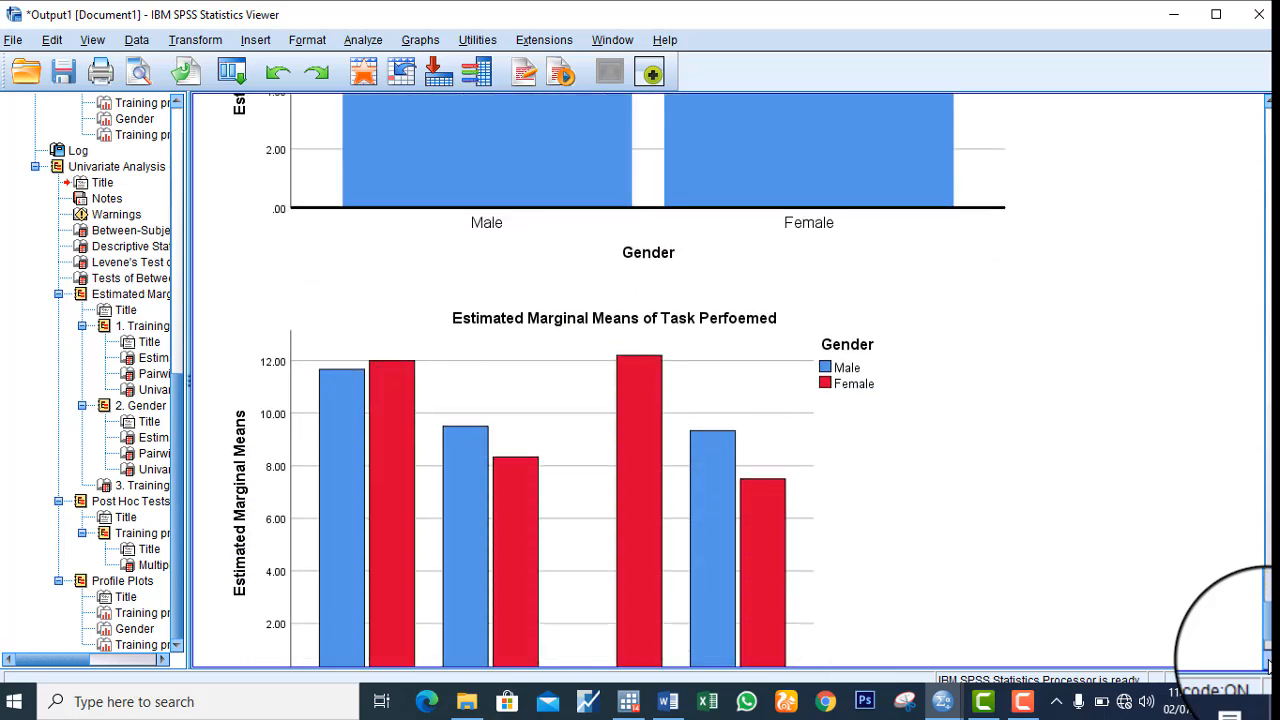
left_click(1005, 300)
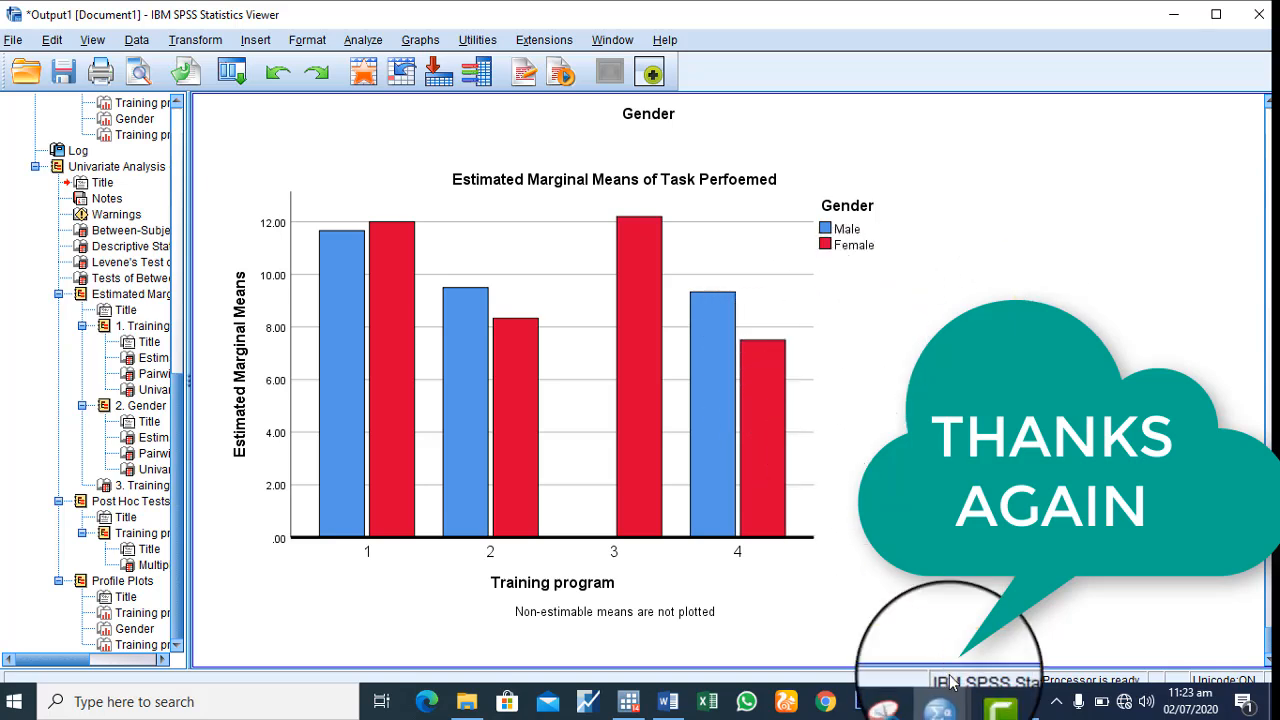
mouse_move(984, 704)
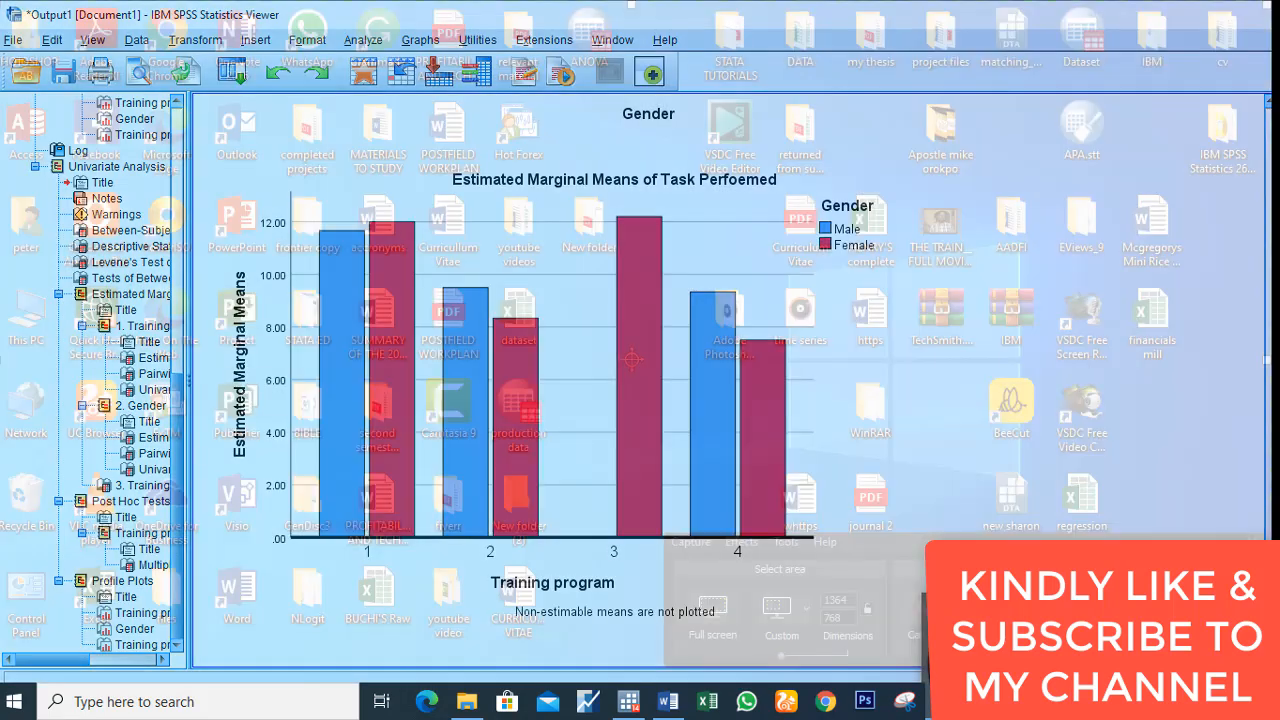
left_click(984, 642)
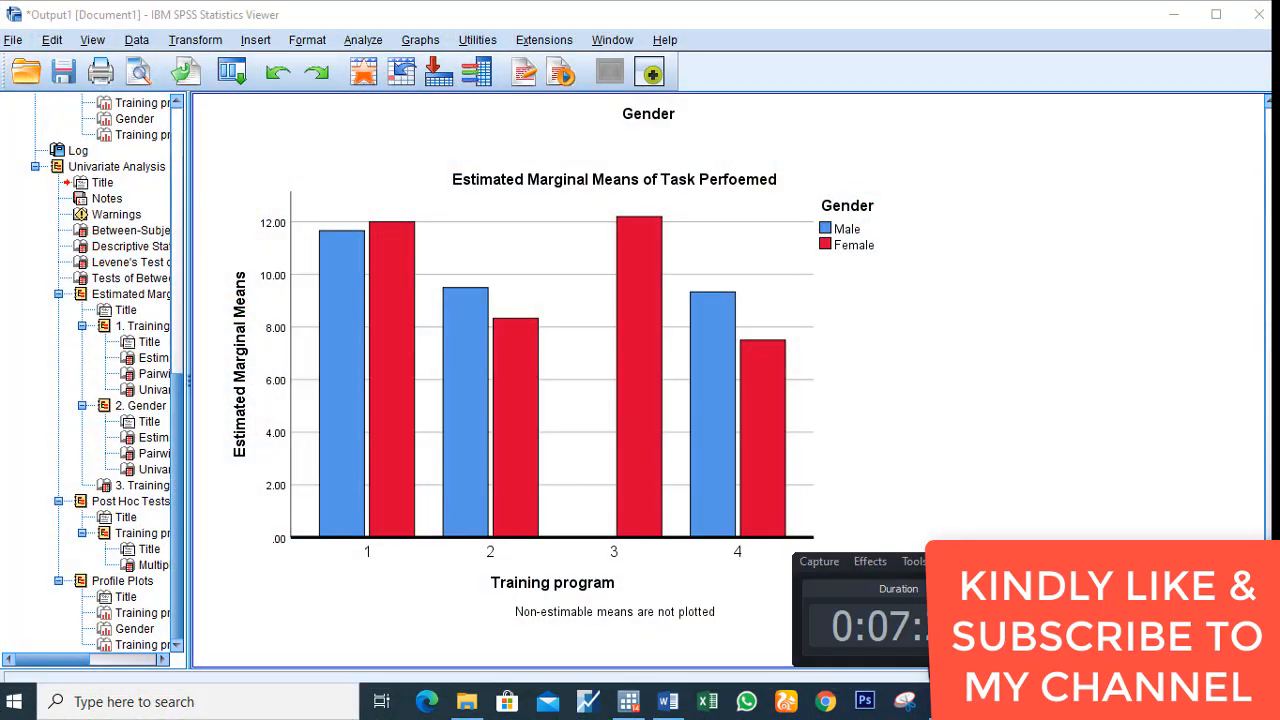